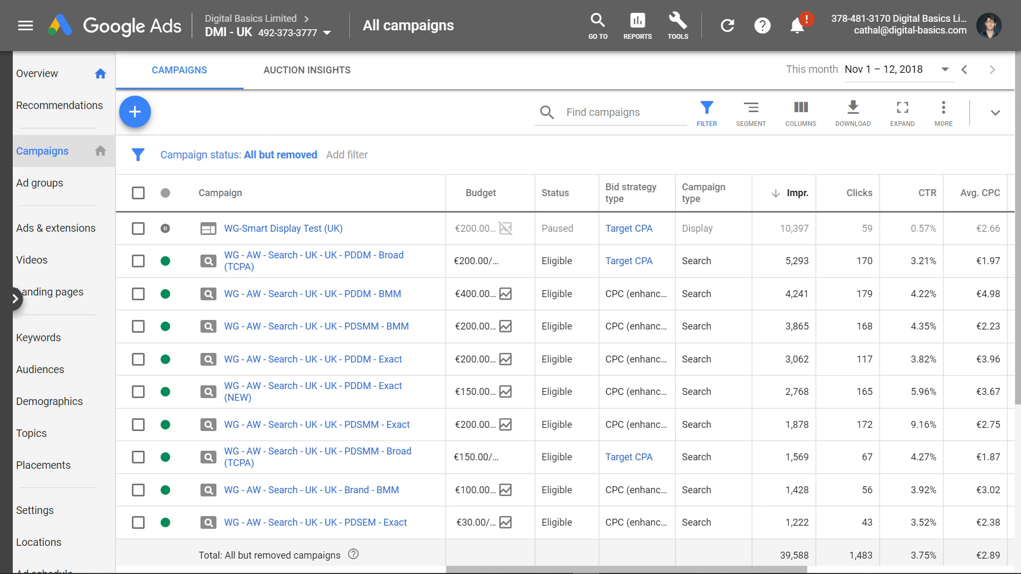
# Start a new campaign, preview Brand awareness and reach, then proceed without a goal's guidance.
pyautogui.click(137, 113)
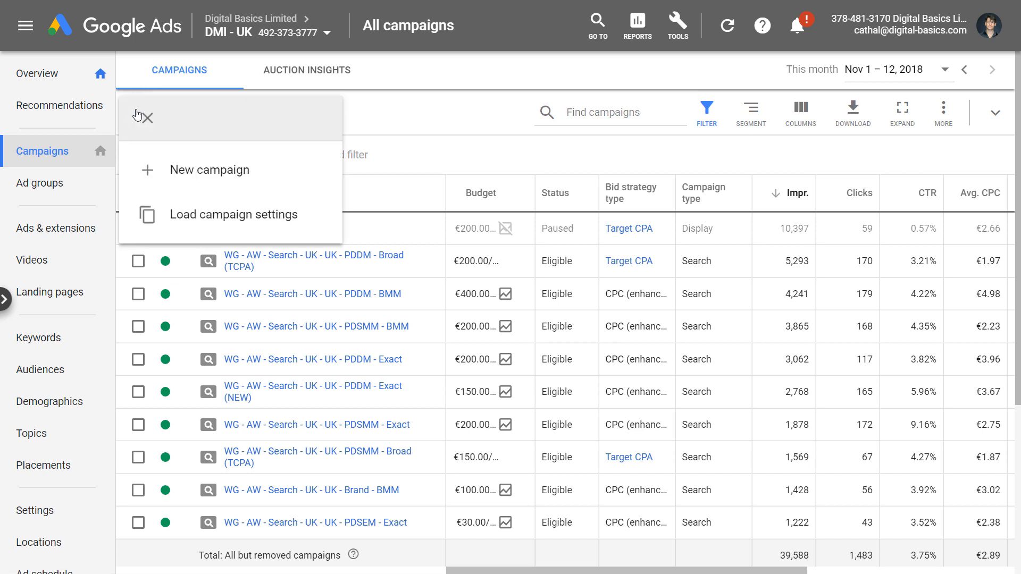
pyautogui.click(183, 171)
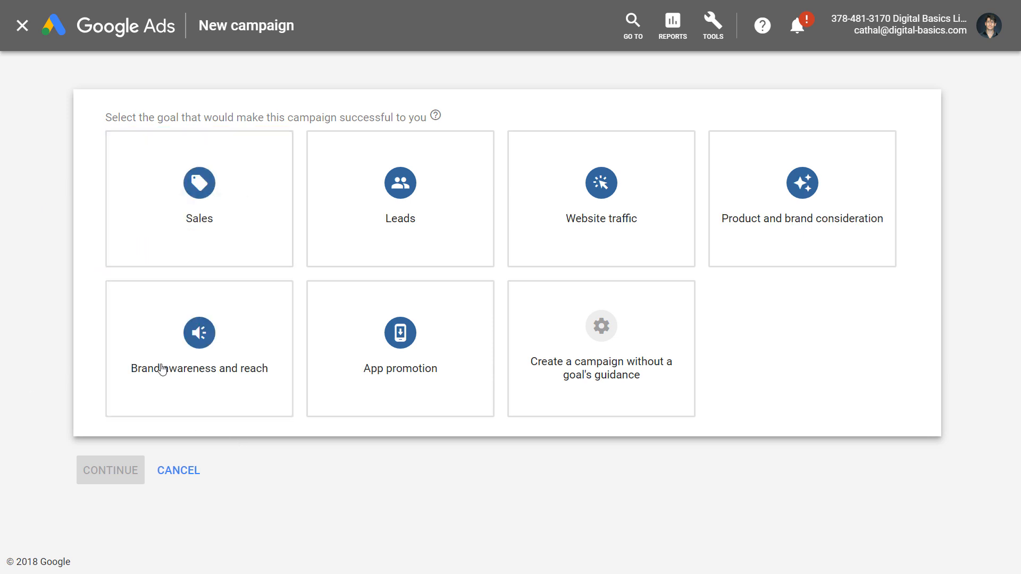
pyautogui.click(203, 365)
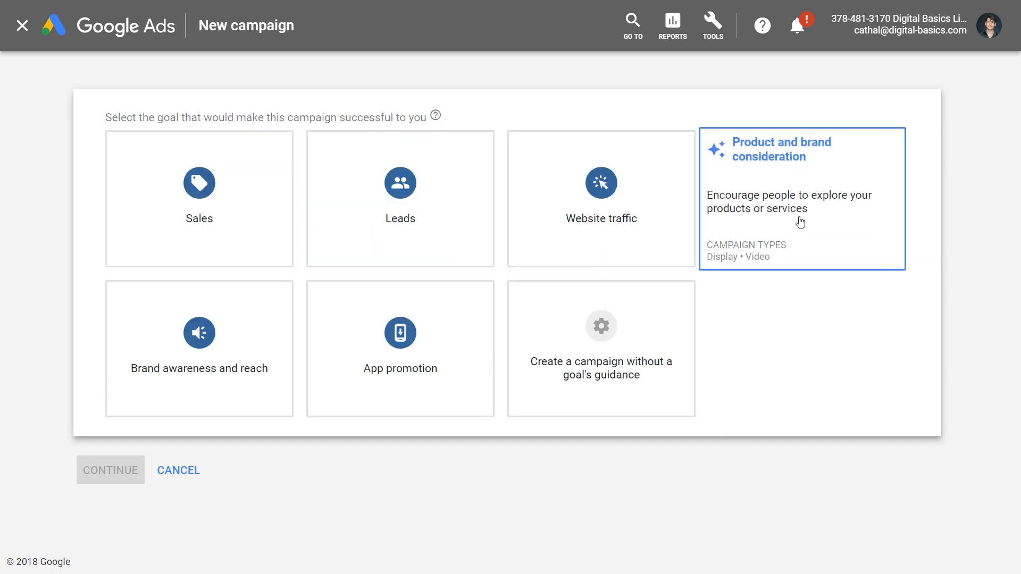
pyautogui.click(602, 337)
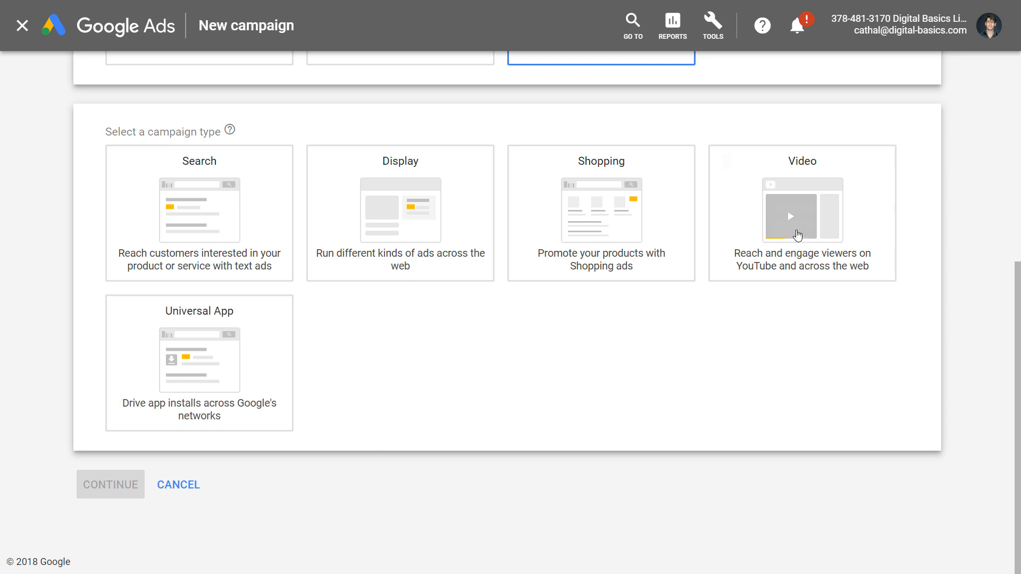
# Pick the Video campaign type with the Standard video campaign subtype and continue.
pyautogui.click(729, 216)
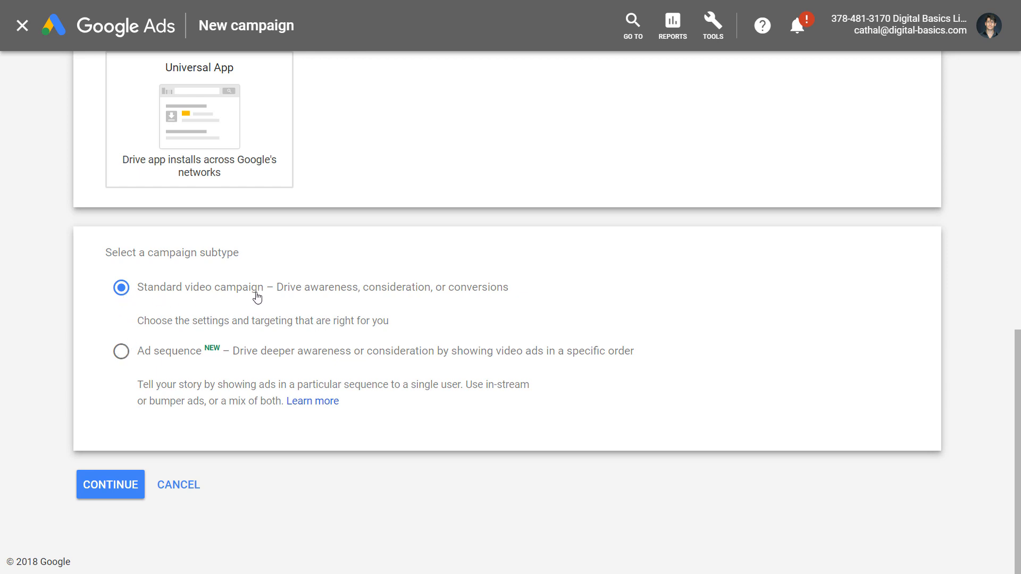
pyautogui.click(108, 475)
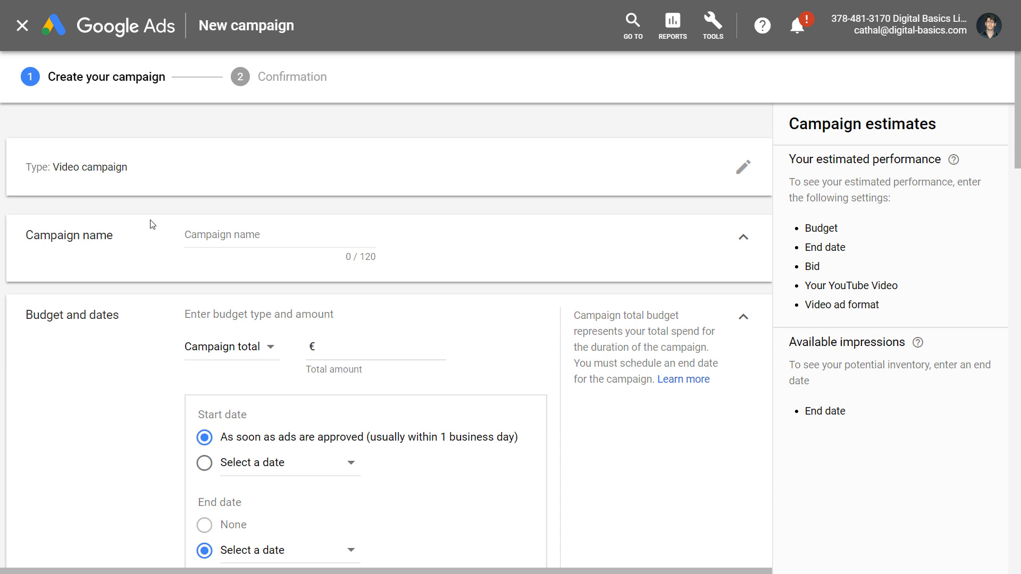
# Enter 'Video - Digital Marketing Awareness' as the campaign name.
pyautogui.click(205, 239)
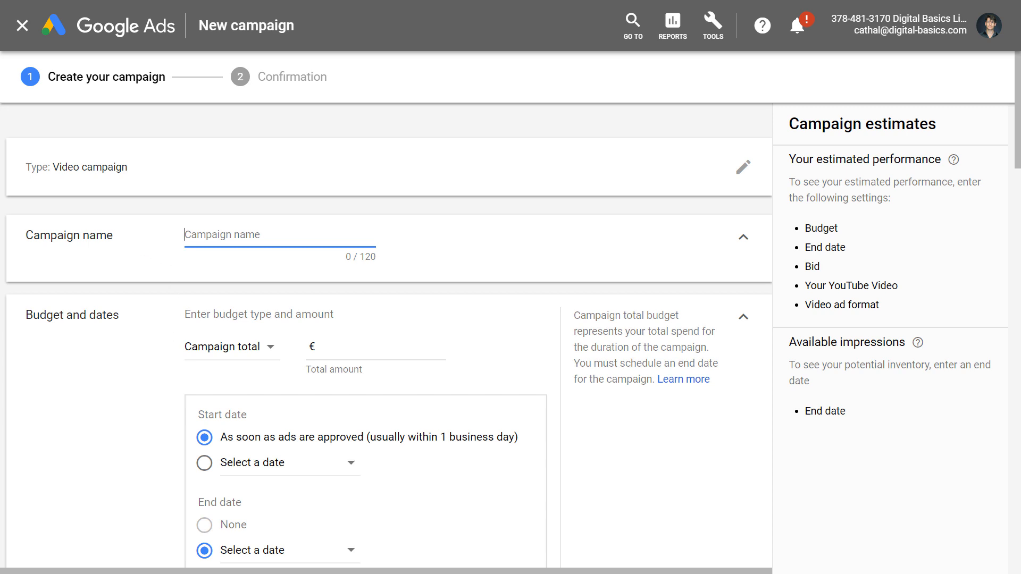
pyautogui.write('Video - Digital Marketing Awareness')
pyautogui.press('Tab')
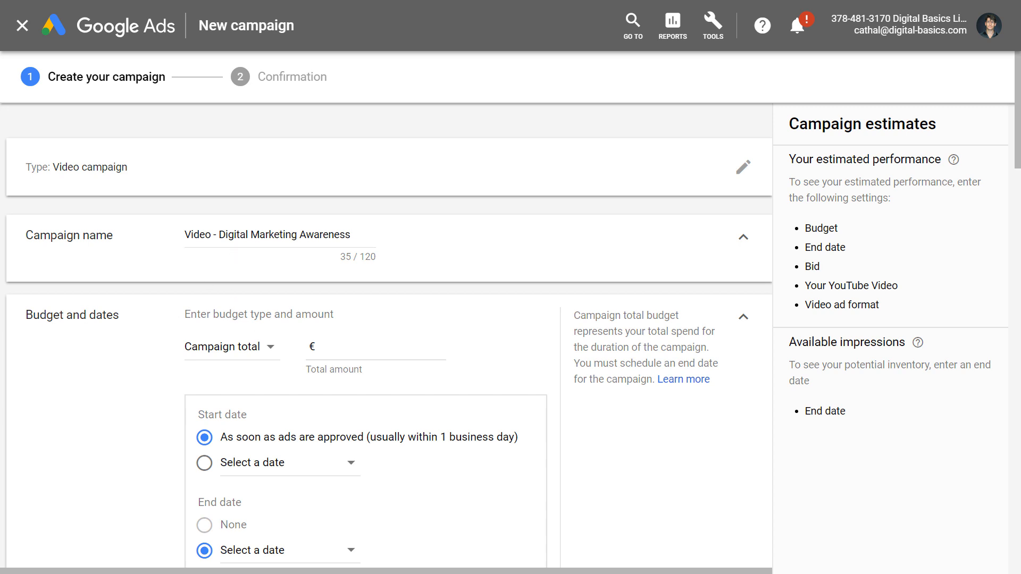
# Switch the budget from Campaign total to Daily and set it to €15.00.
pyautogui.scroll(-3, 223, 380)
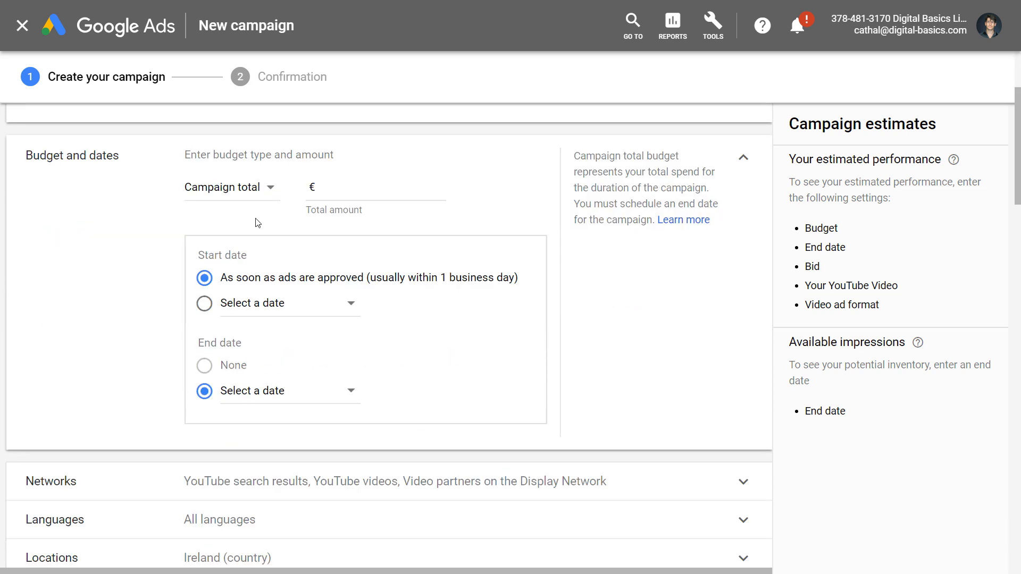
pyautogui.click(255, 191)
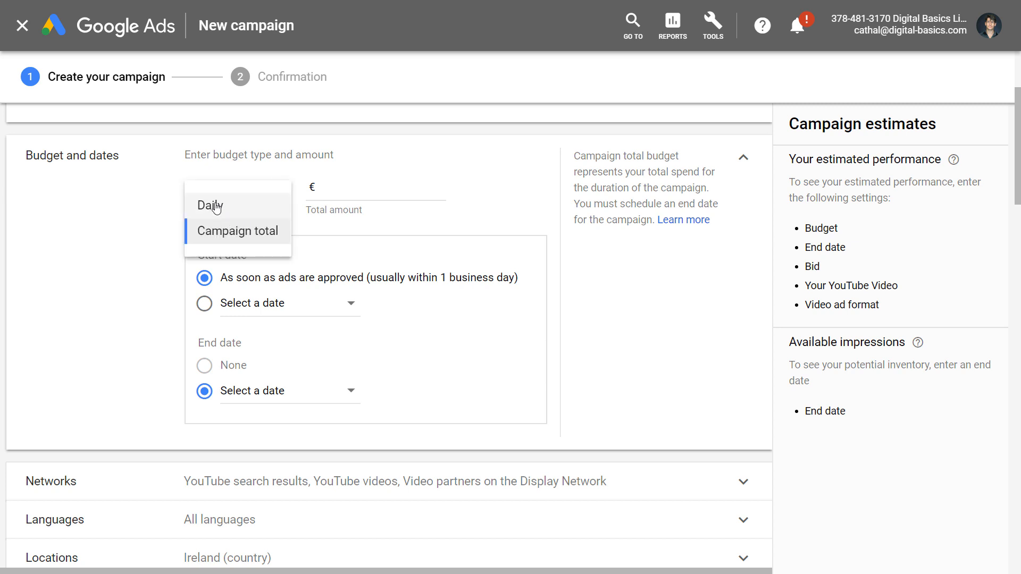
pyautogui.click(122, 257)
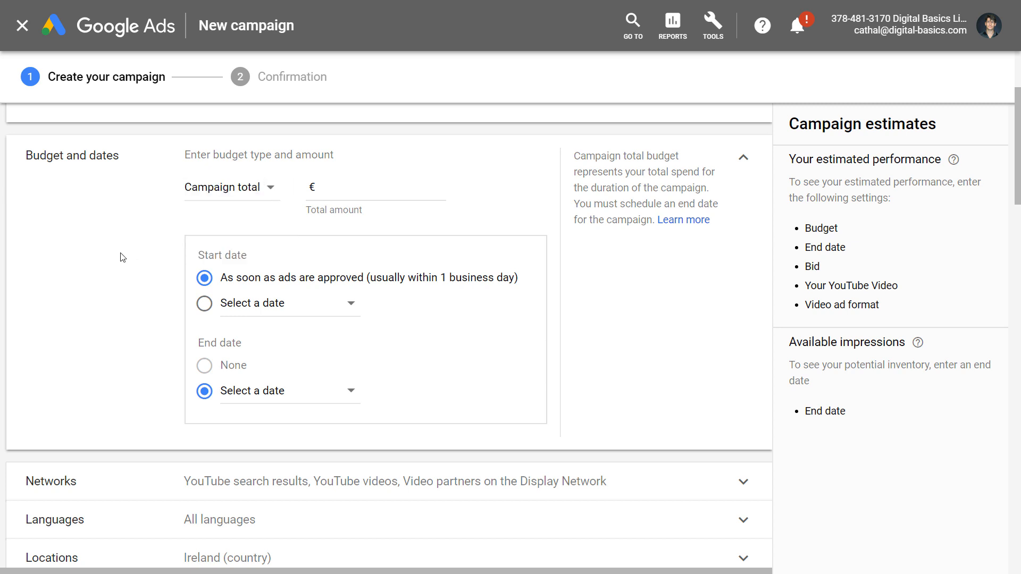
pyautogui.click(266, 195)
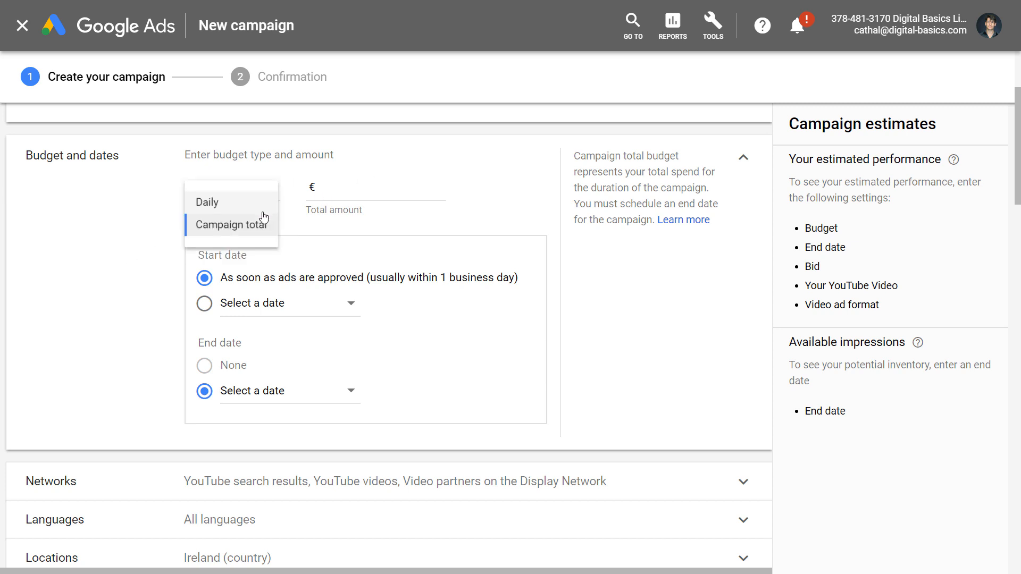
pyautogui.click(259, 207)
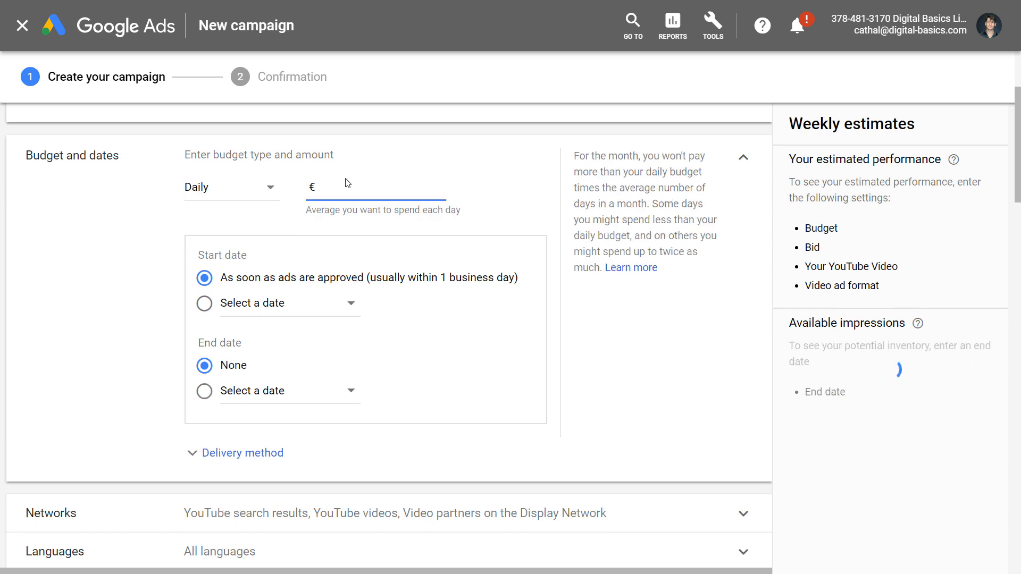
pyautogui.write('15.00')
pyautogui.click(104, 316)
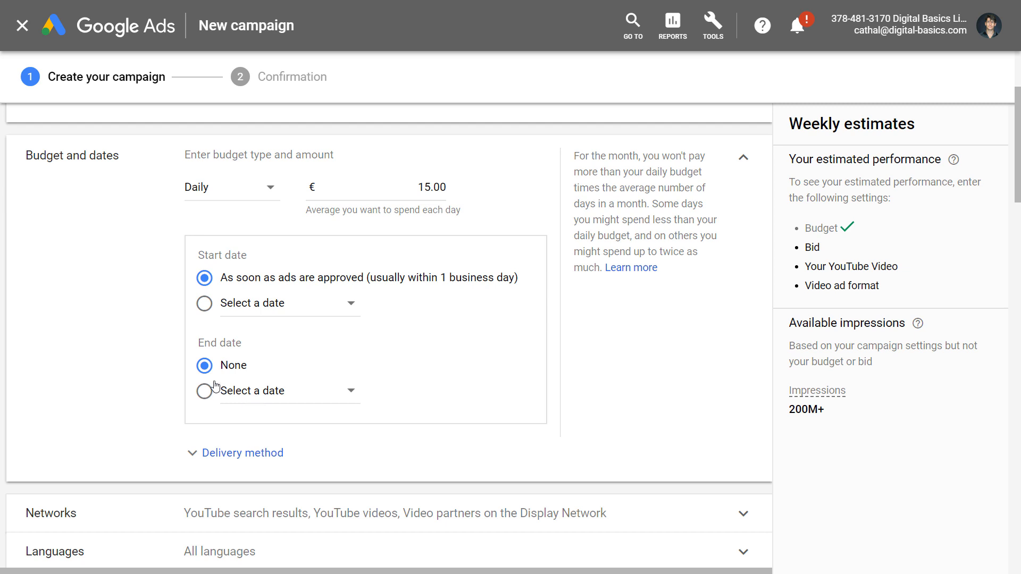
# Expand Delivery method and keep Standard delivery, leaving no end date.
pyautogui.scroll(-5, 166, 388)
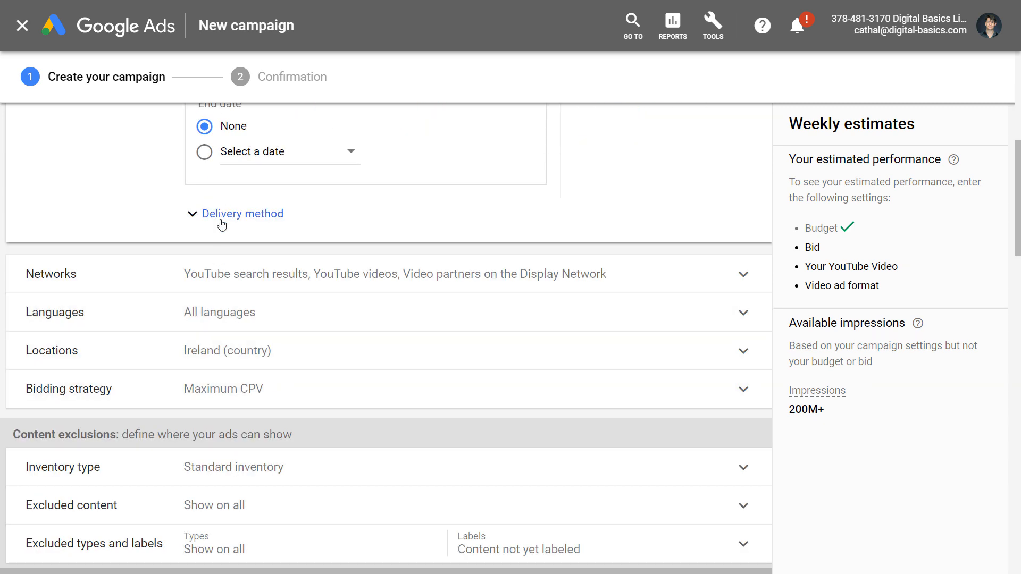
pyautogui.click(221, 219)
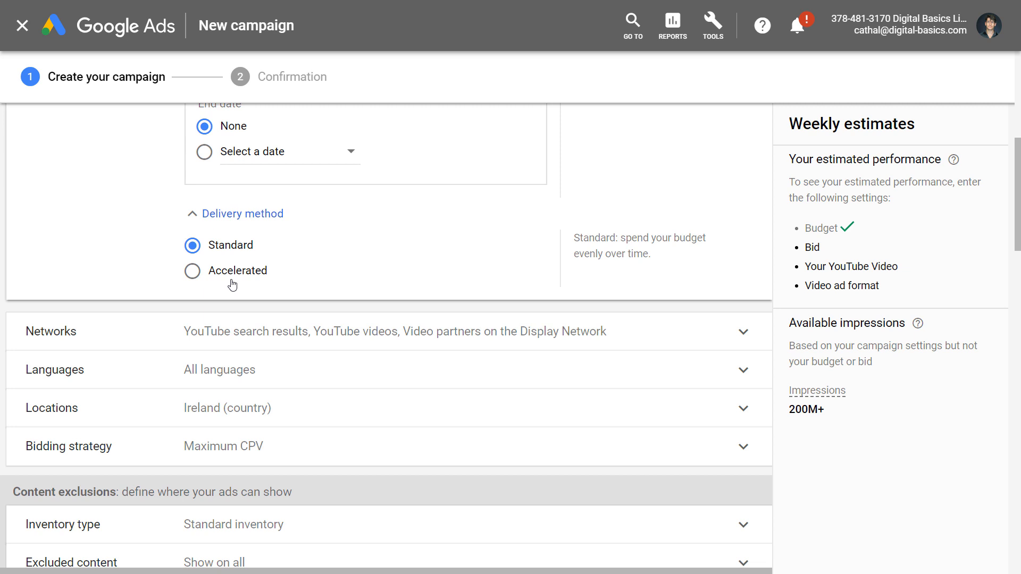
pyautogui.scroll(6, 265, 237)
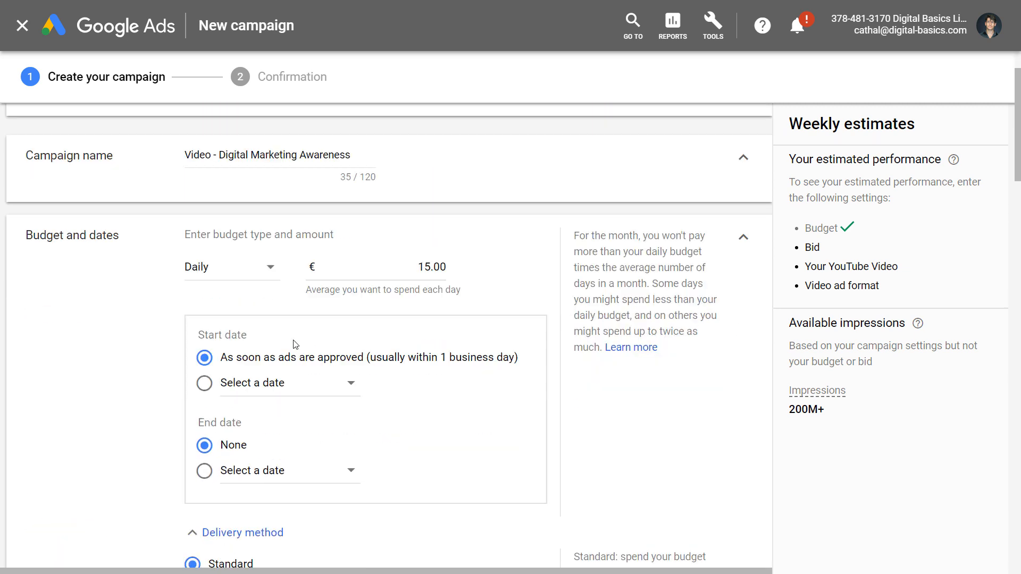
pyautogui.scroll(-3, 296, 345)
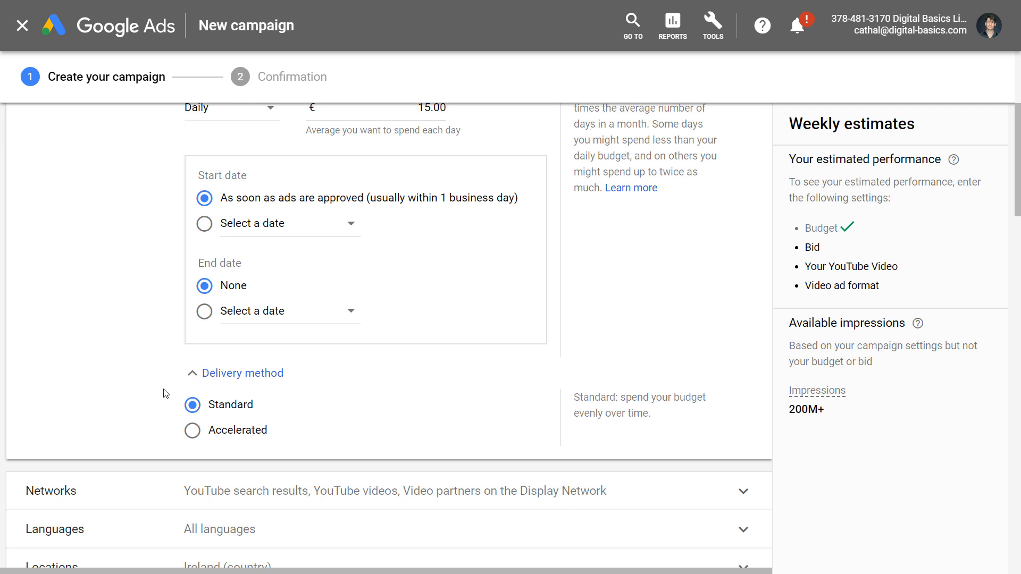
pyautogui.scroll(-6, 171, 423)
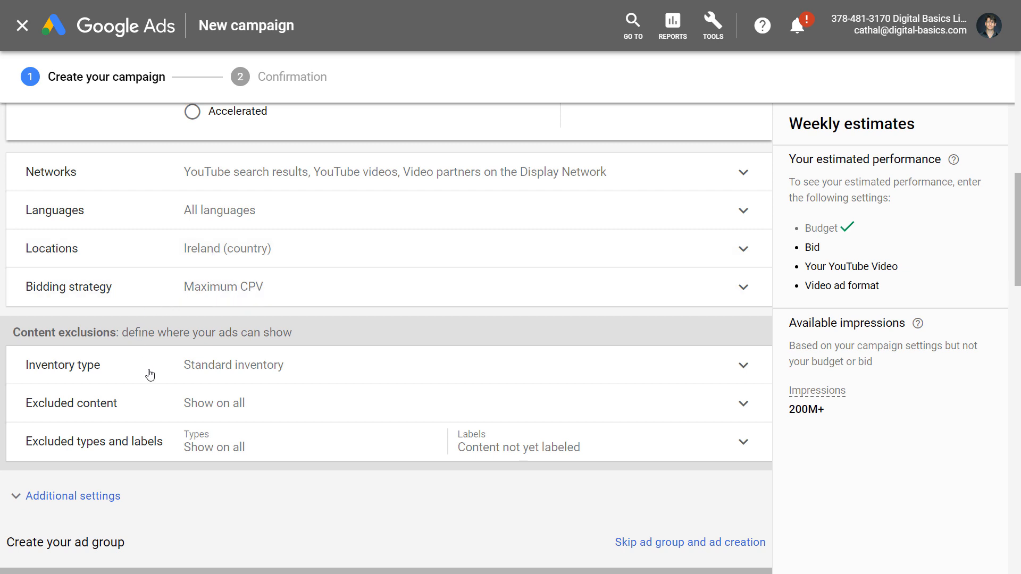
pyautogui.scroll(-2, 186, 367)
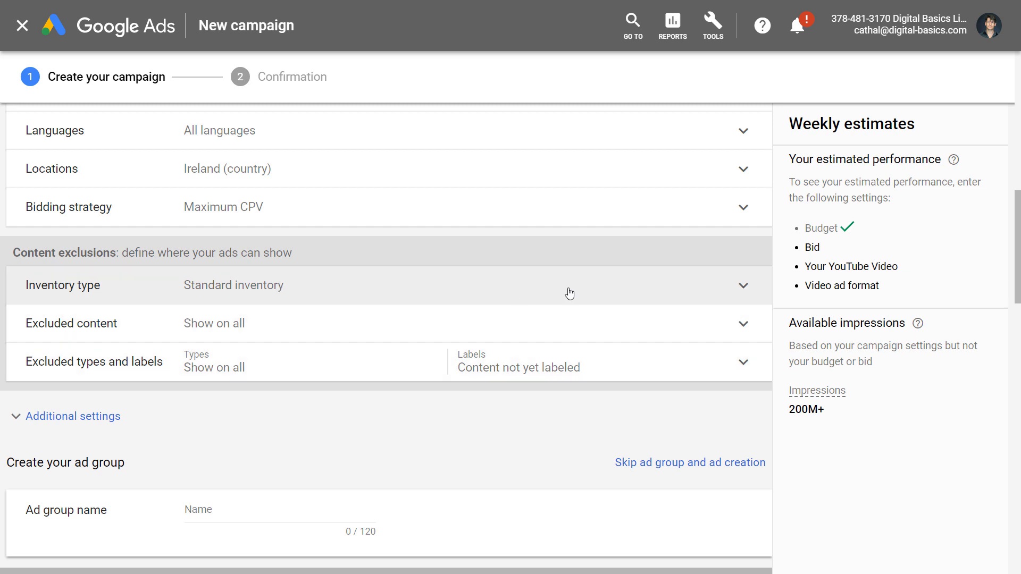
pyautogui.click(749, 287)
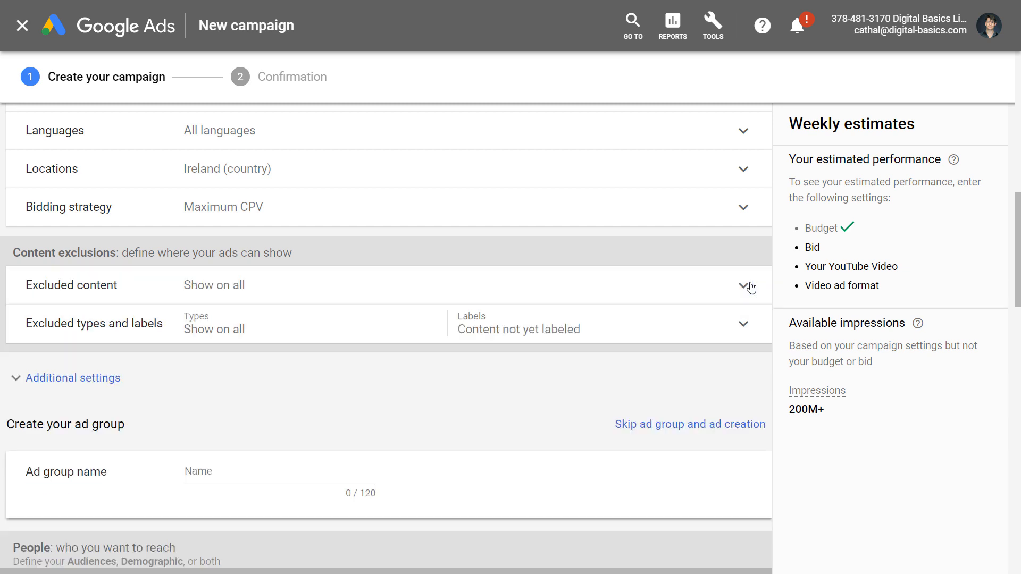
pyautogui.scroll(-3, 688, 372)
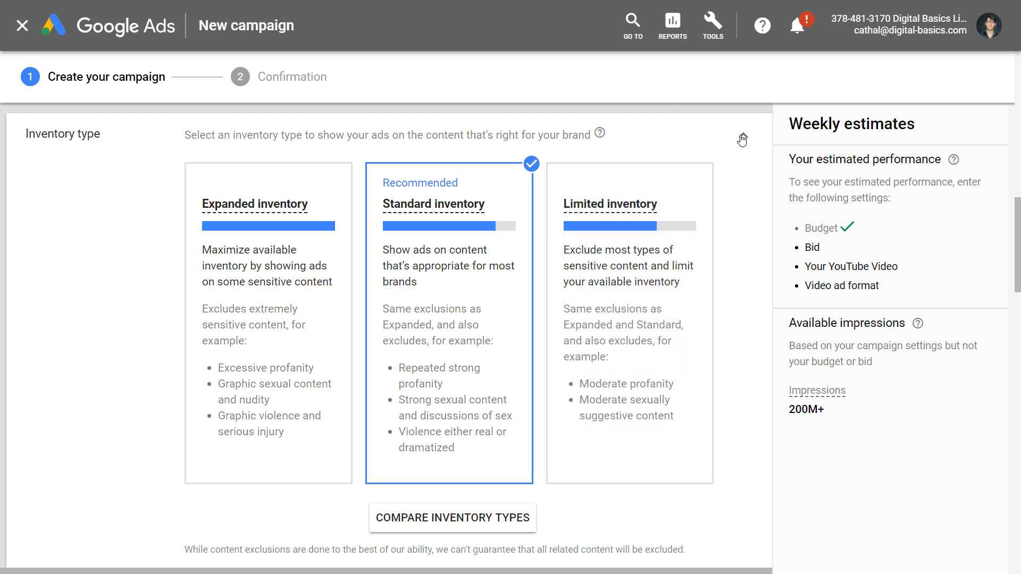
pyautogui.scroll(1, 740, 140)
pyautogui.click(742, 186)
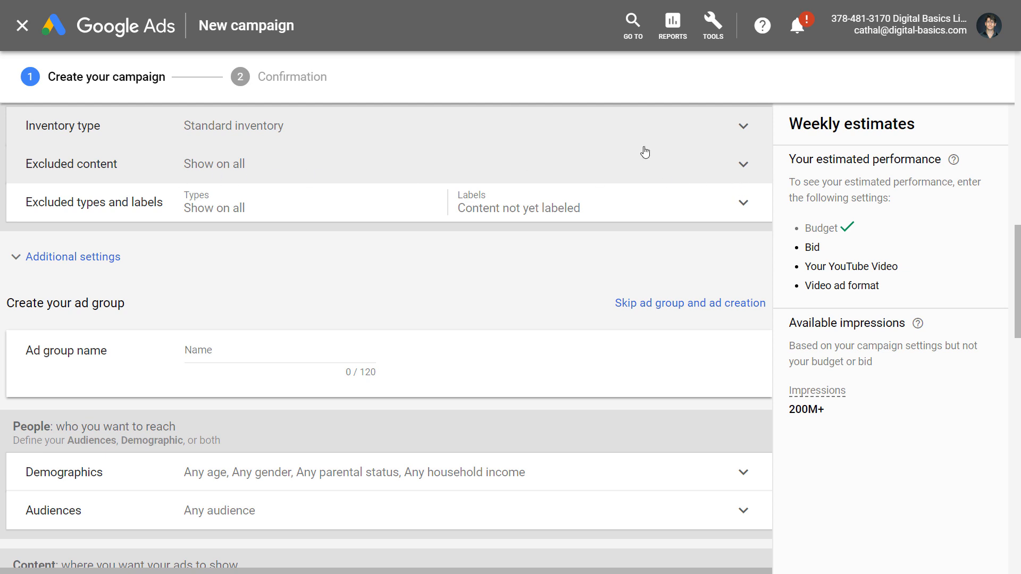
# Exclude all five sensitive content categories, from Tragedy and conflict to Profanity and rough language.
pyautogui.click(743, 163)
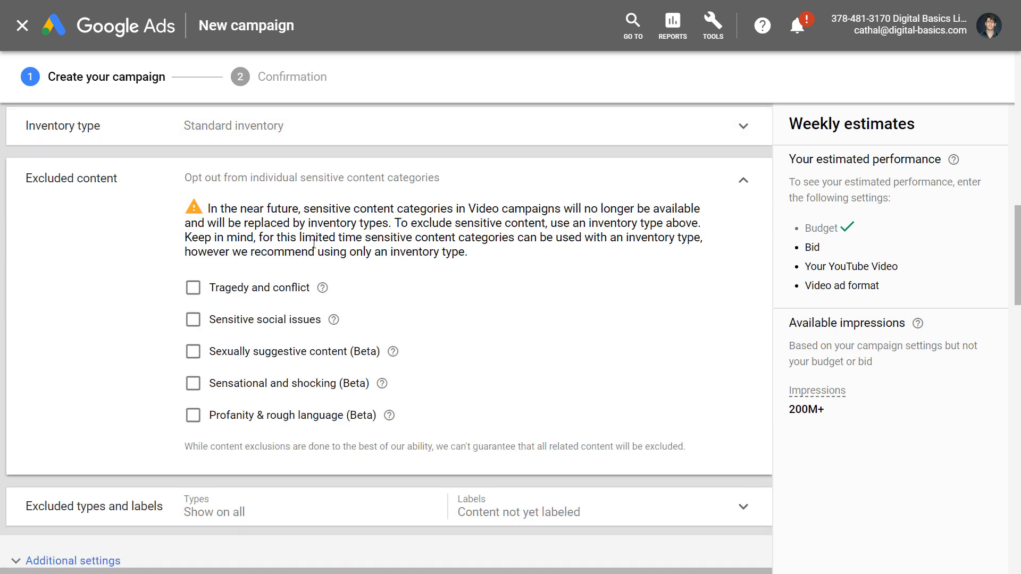
pyautogui.click(193, 287)
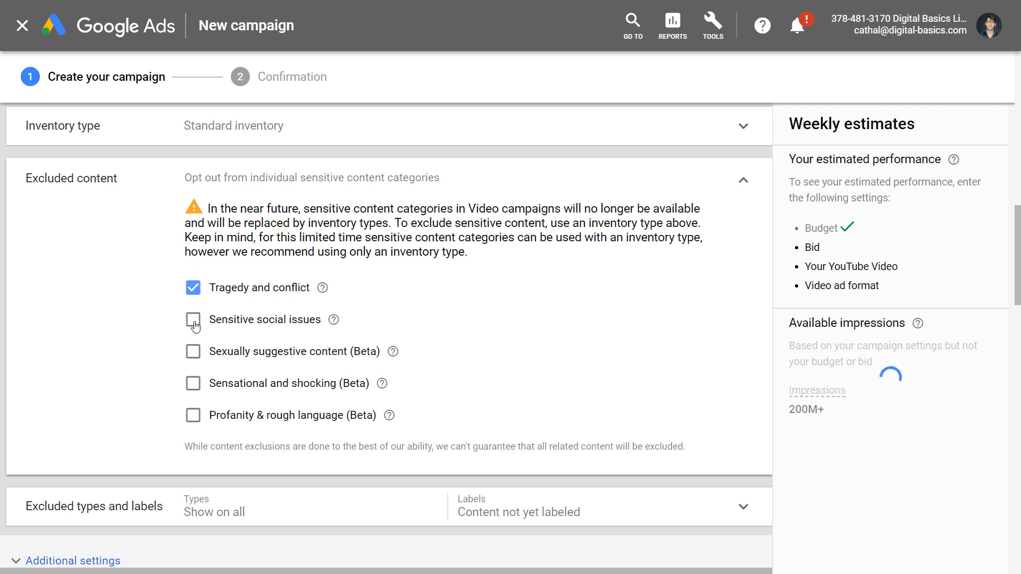
pyautogui.click(194, 320)
pyautogui.click(196, 357)
pyautogui.click(193, 385)
pyautogui.click(194, 415)
pyautogui.scroll(-2, 417, 244)
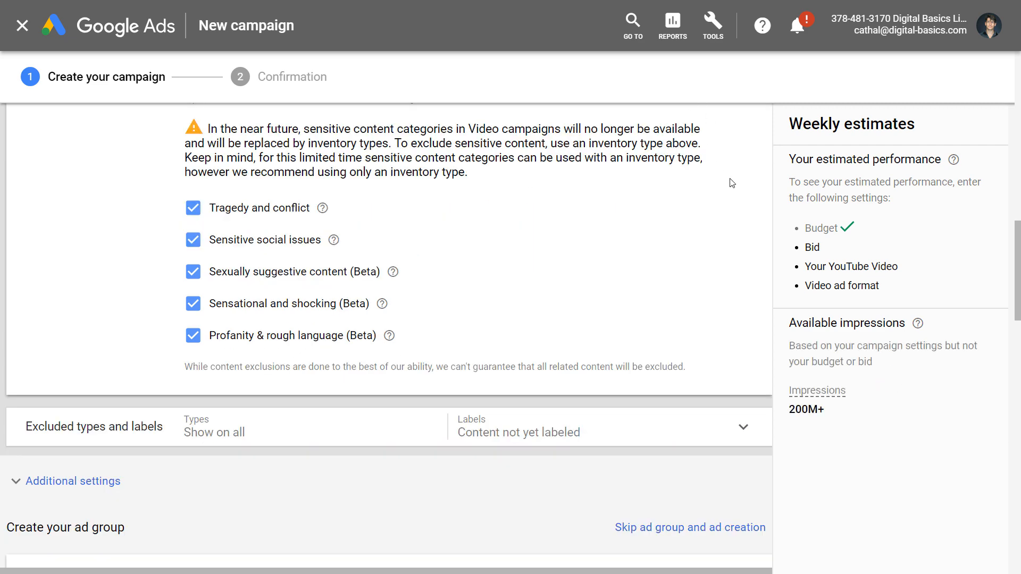
pyautogui.scroll(2, 732, 183)
pyautogui.click(744, 183)
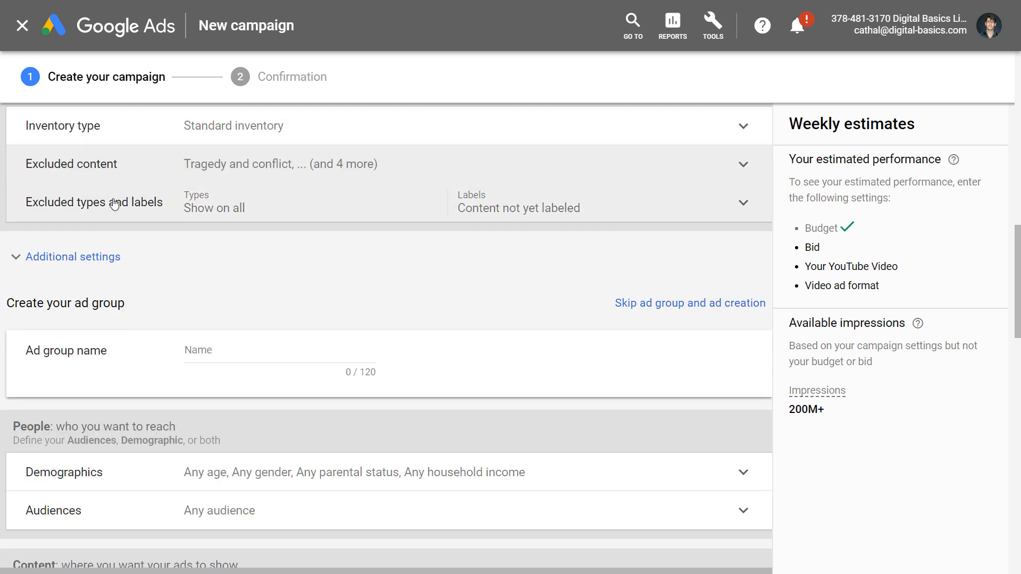
# Exclude mature-audience content, embedded videos, live streaming and games under Excluded types and labels.
pyautogui.click(743, 202)
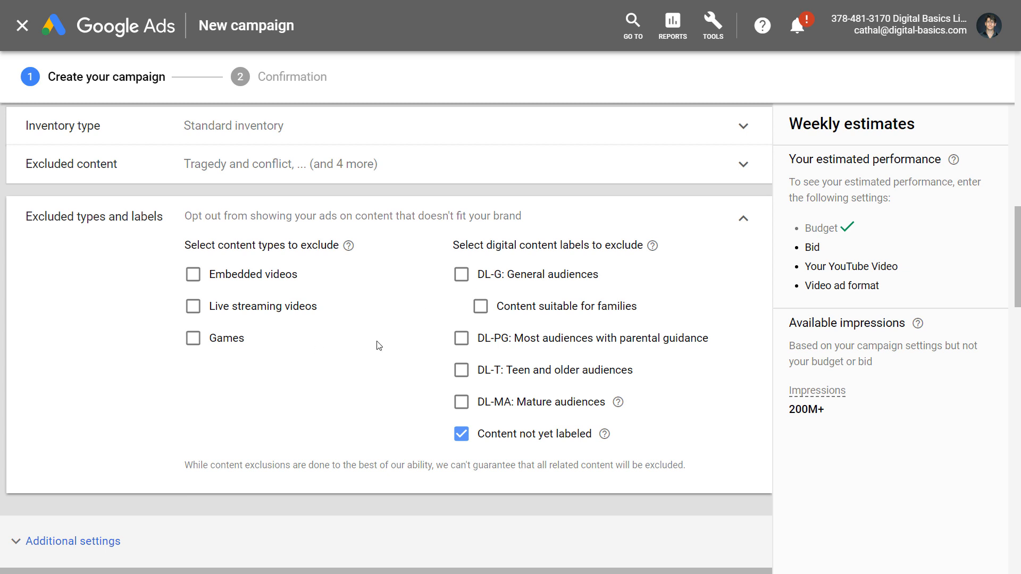
pyautogui.click(460, 402)
pyautogui.click(192, 275)
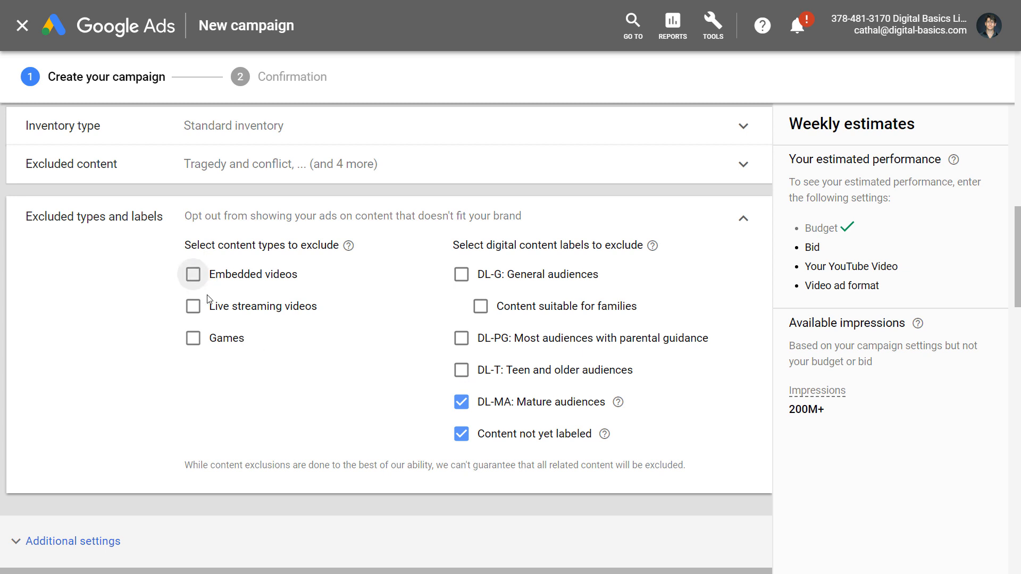
pyautogui.click(193, 307)
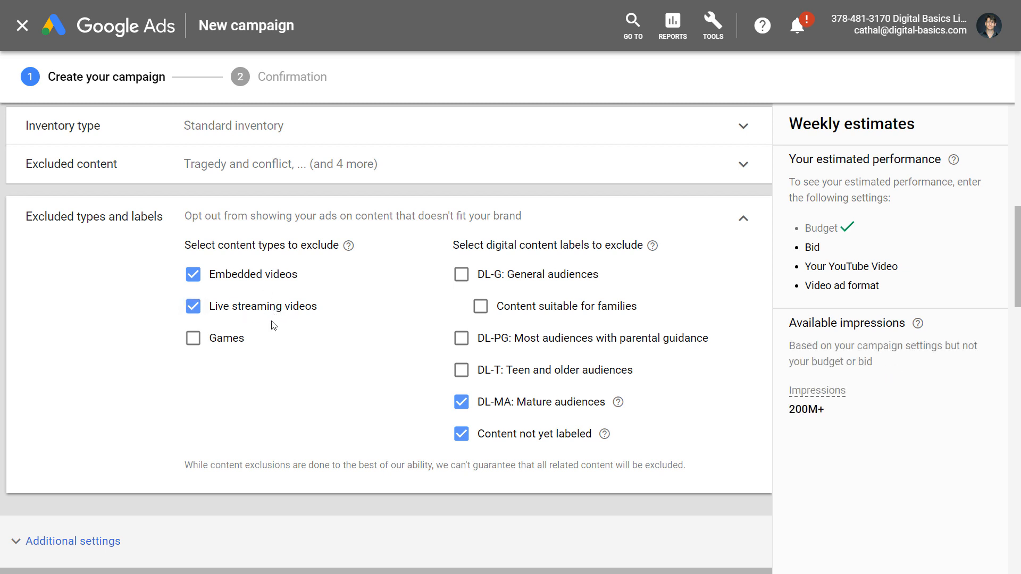
pyautogui.click(194, 340)
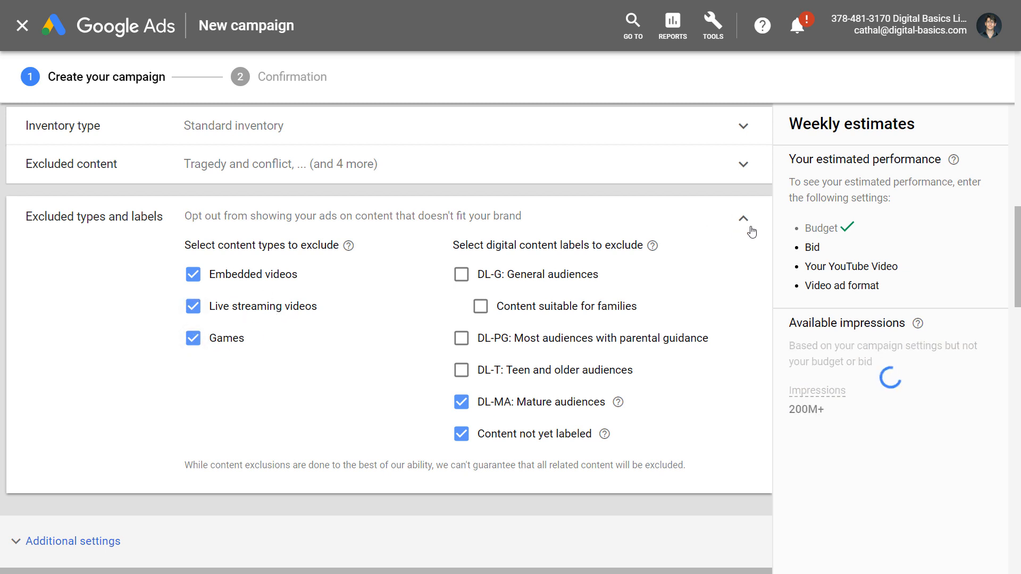
pyautogui.click(743, 221)
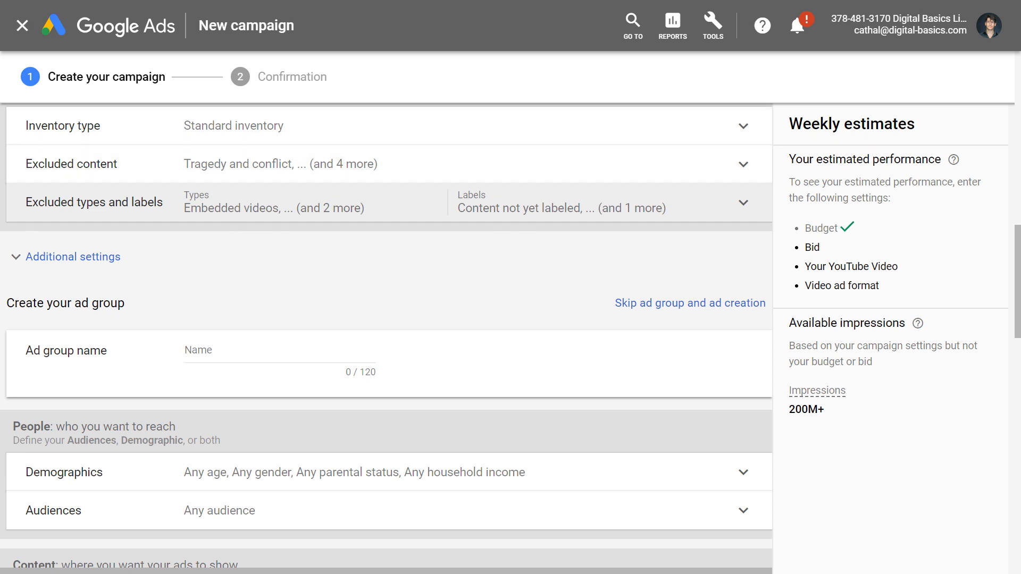
pyautogui.scroll(-3, 85, 164)
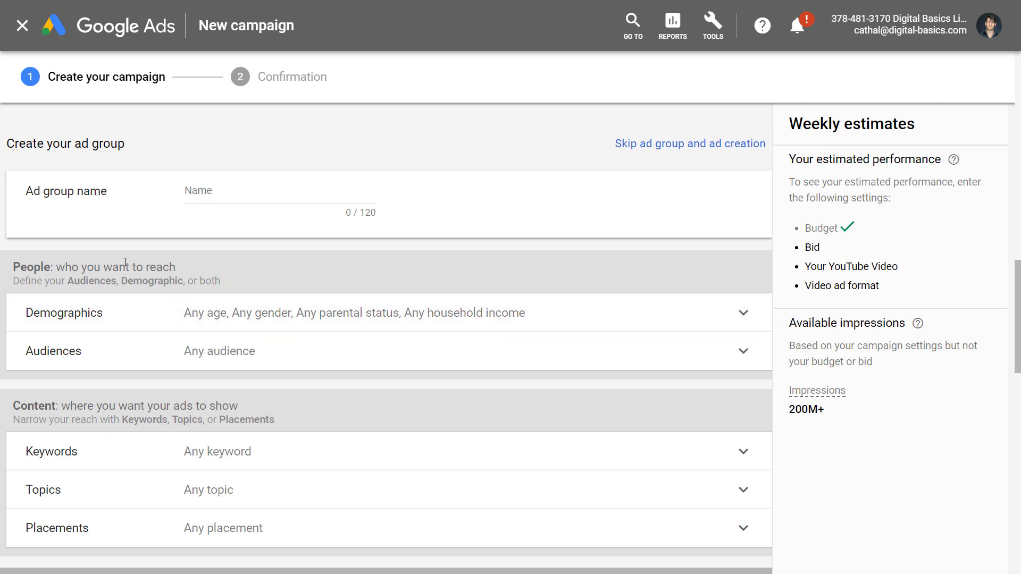
pyautogui.scroll(-3, 141, 283)
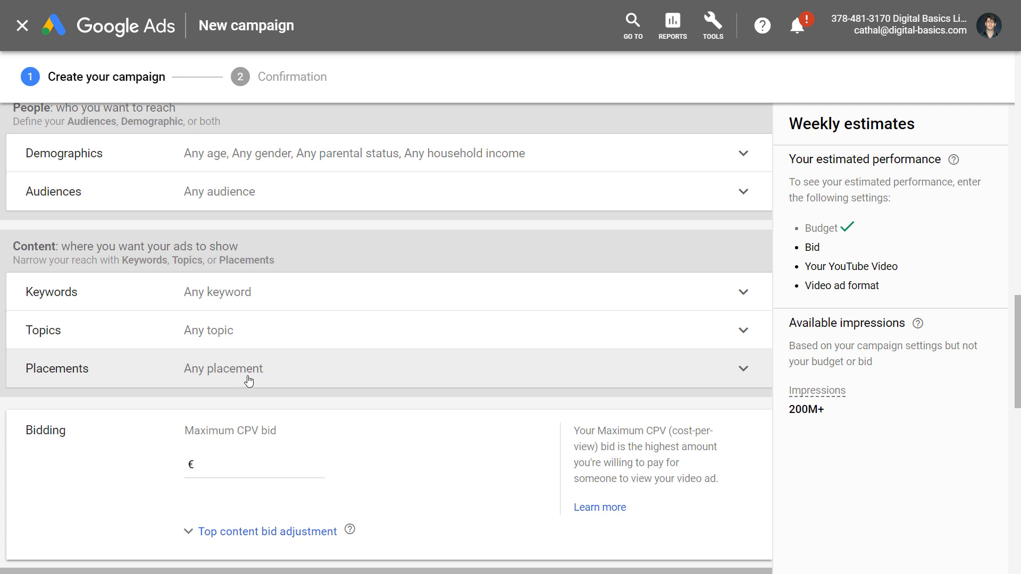
pyautogui.click(214, 370)
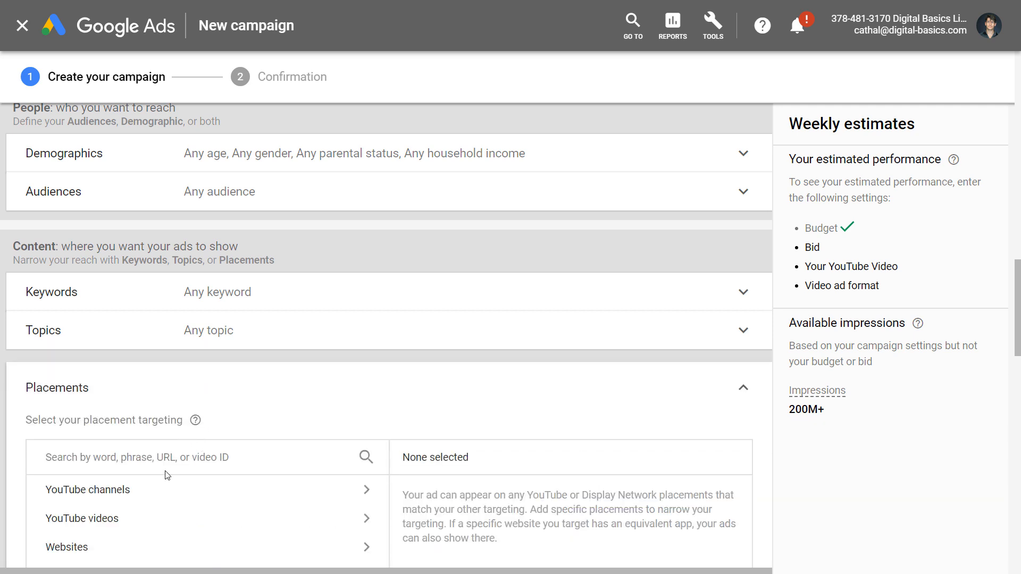
pyautogui.scroll(-3, 171, 486)
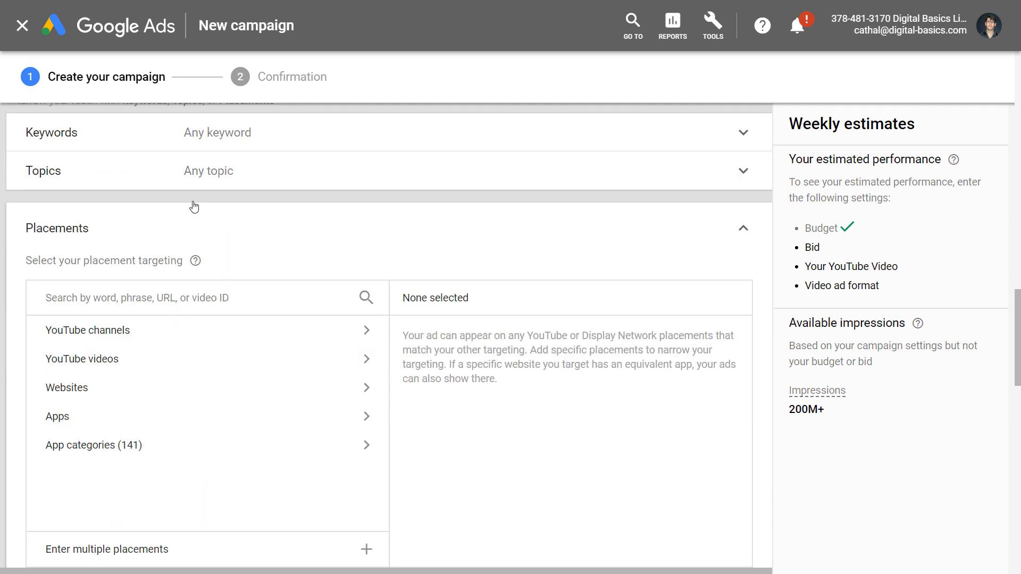
pyautogui.click(743, 228)
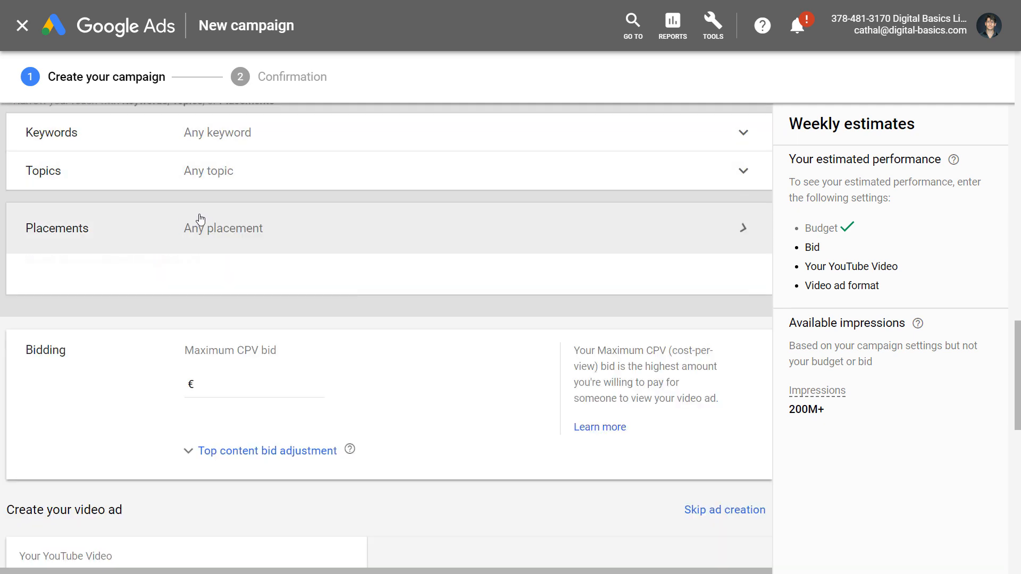
pyautogui.click(258, 164)
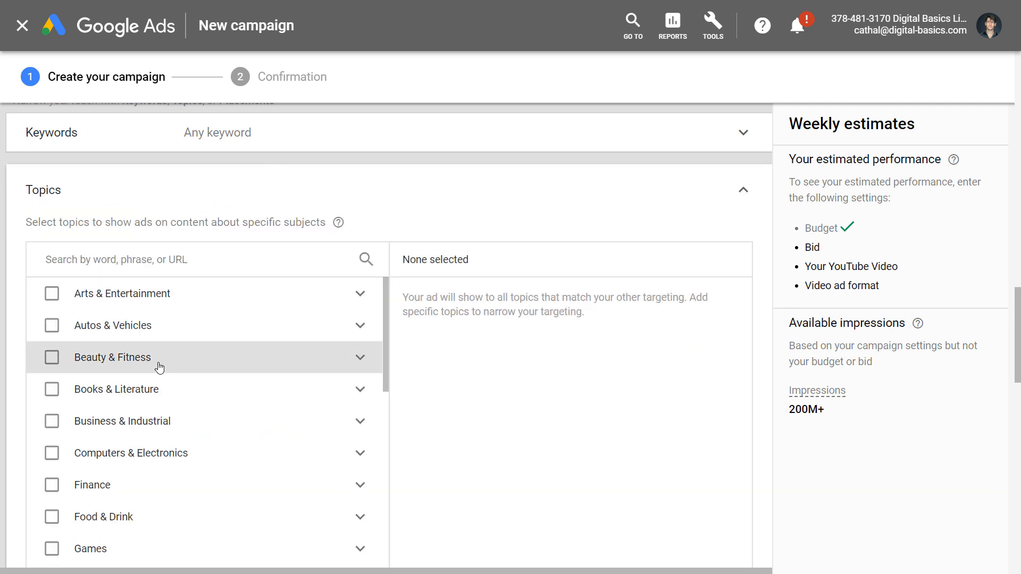
pyautogui.scroll(-2, 160, 383)
pyautogui.scroll(-3, 163, 455)
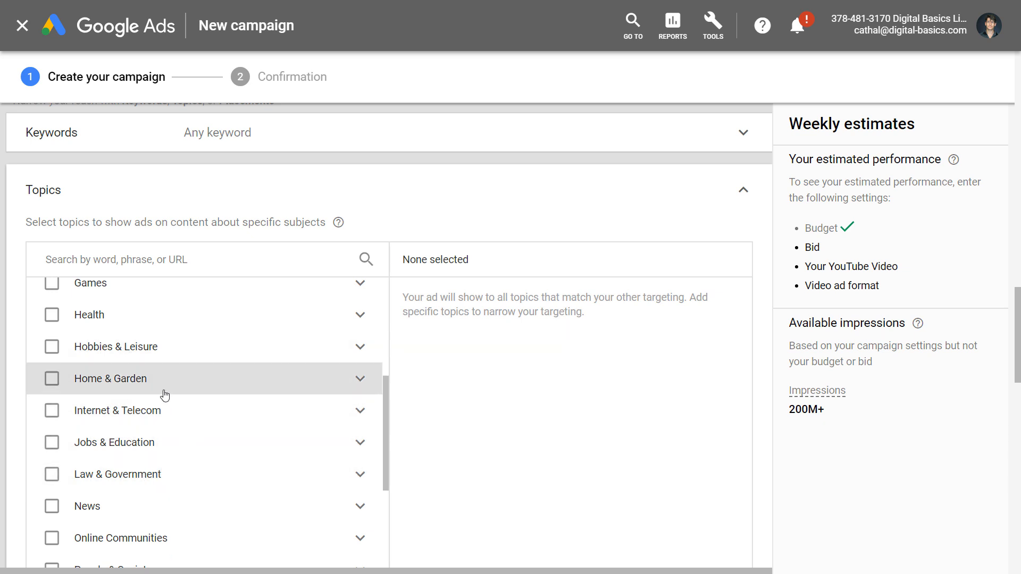
pyautogui.scroll(4, 163, 390)
pyautogui.scroll(4, 159, 366)
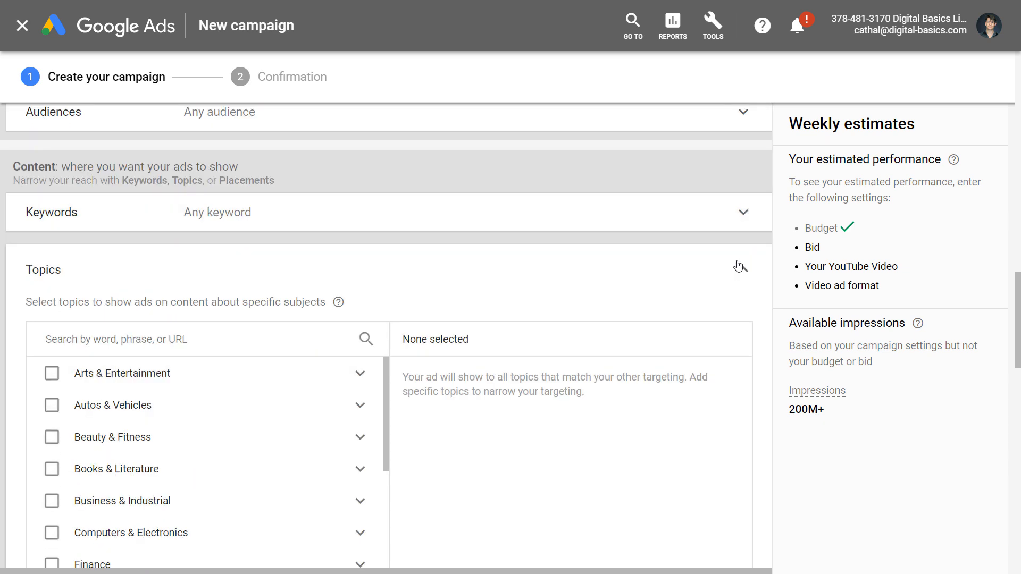
pyautogui.click(744, 272)
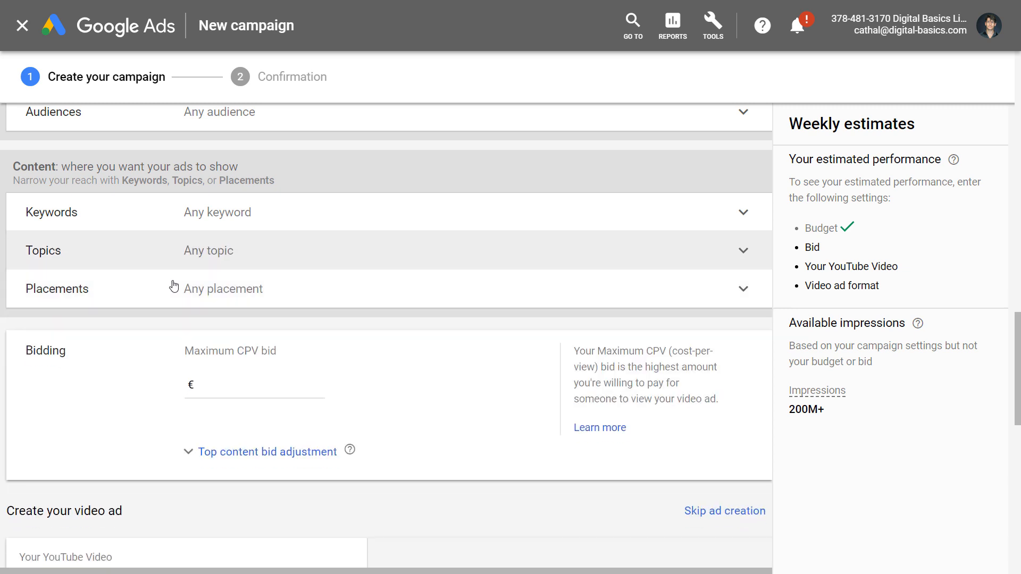
pyautogui.scroll(3, 112, 311)
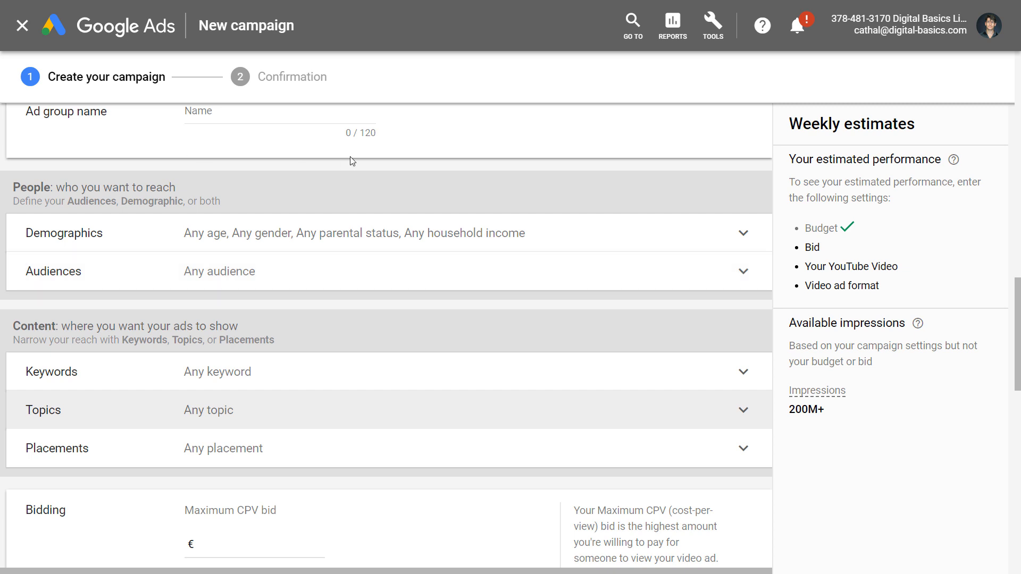
# Browse the in-market audiences and expand the Autos & Vehicles category.
pyautogui.click(313, 263)
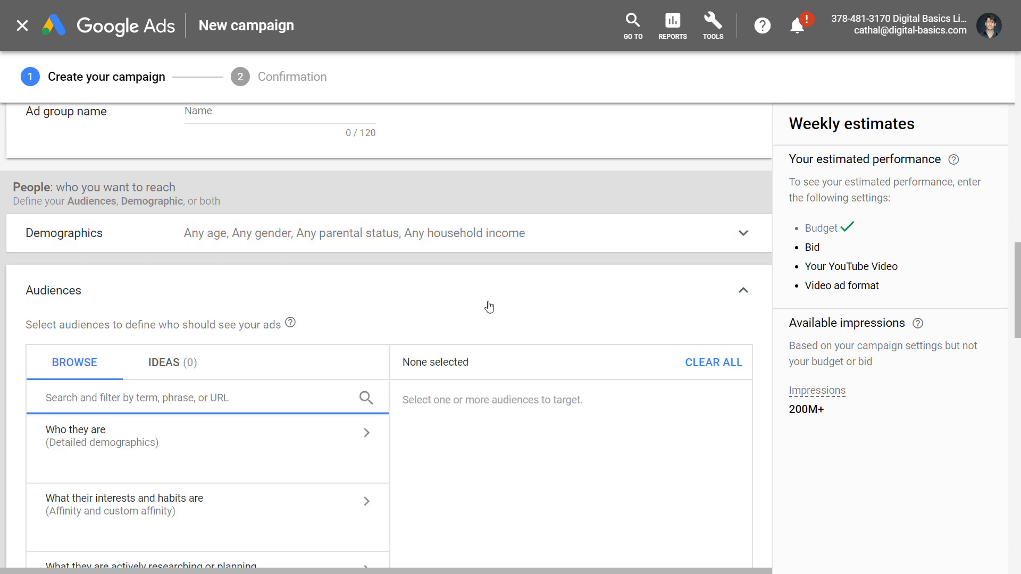
pyautogui.scroll(-1, 487, 303)
pyautogui.scroll(-2, 488, 303)
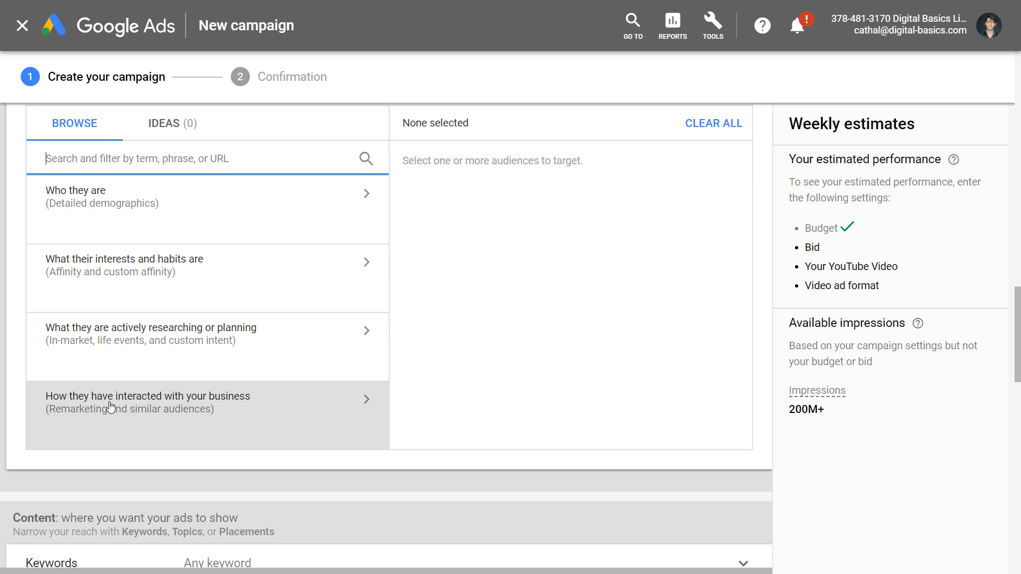
pyautogui.click(79, 337)
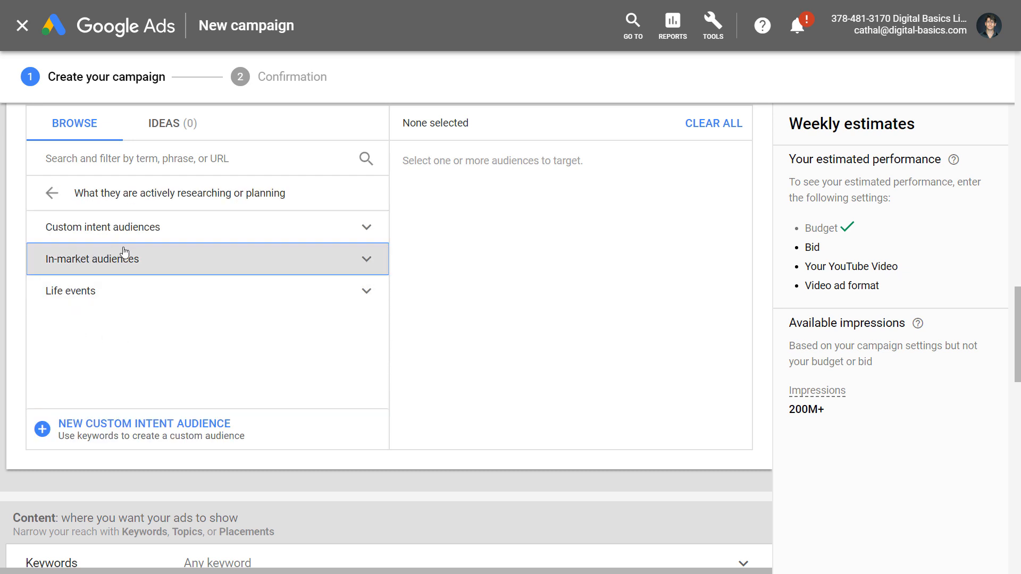
pyautogui.click(171, 267)
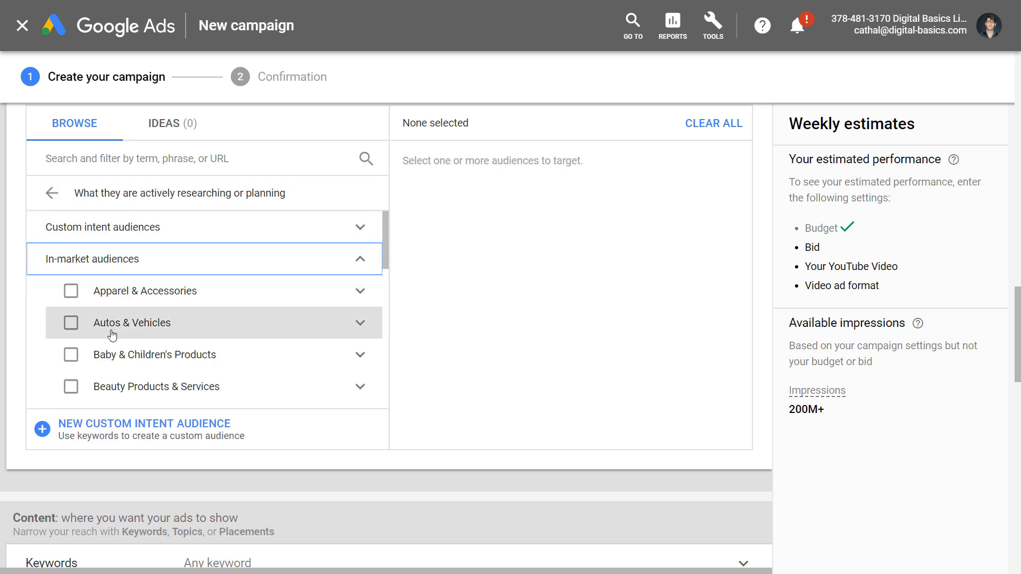
pyautogui.click(359, 324)
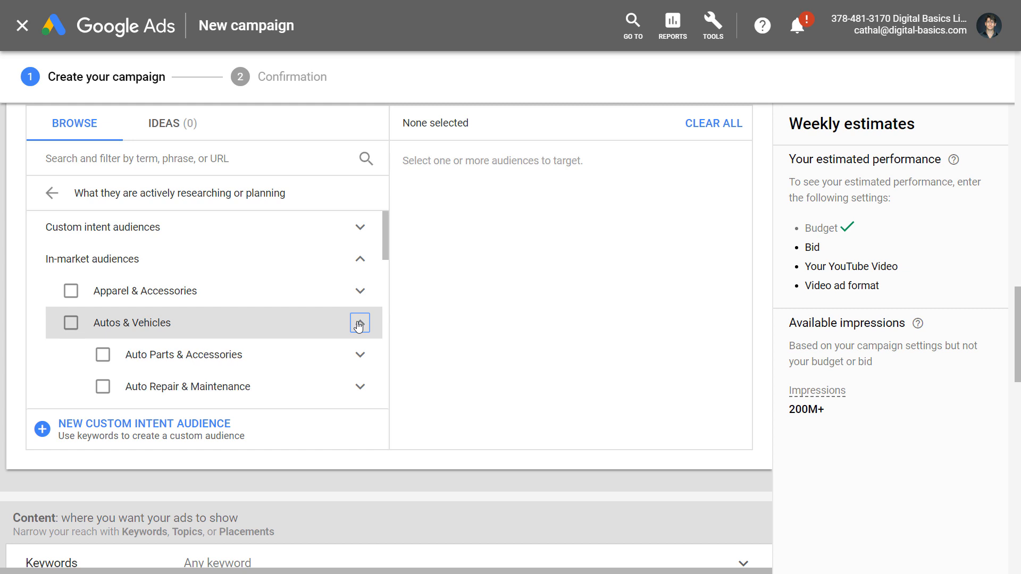
pyautogui.scroll(-1, 283, 358)
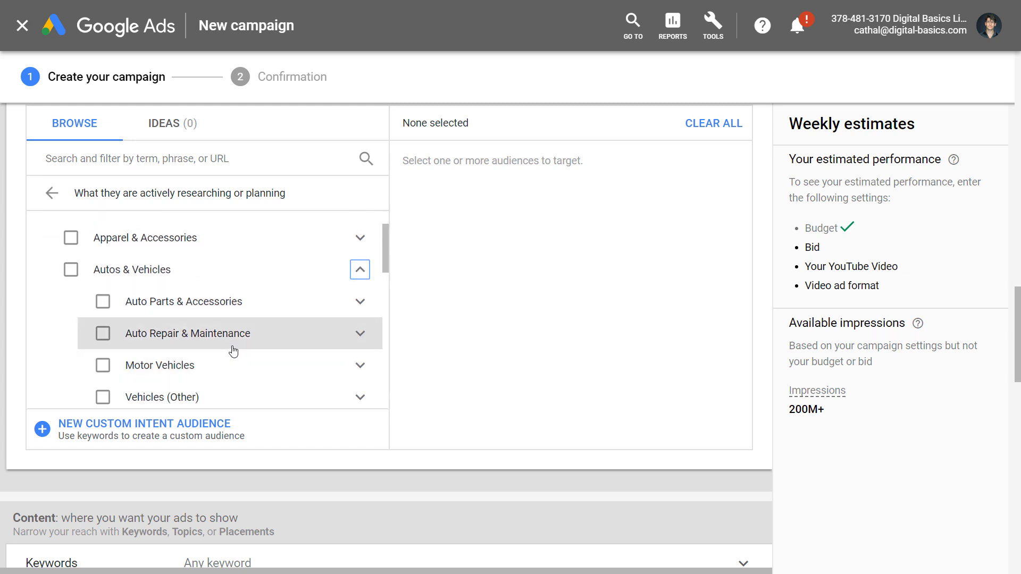
pyautogui.scroll(-2, 233, 351)
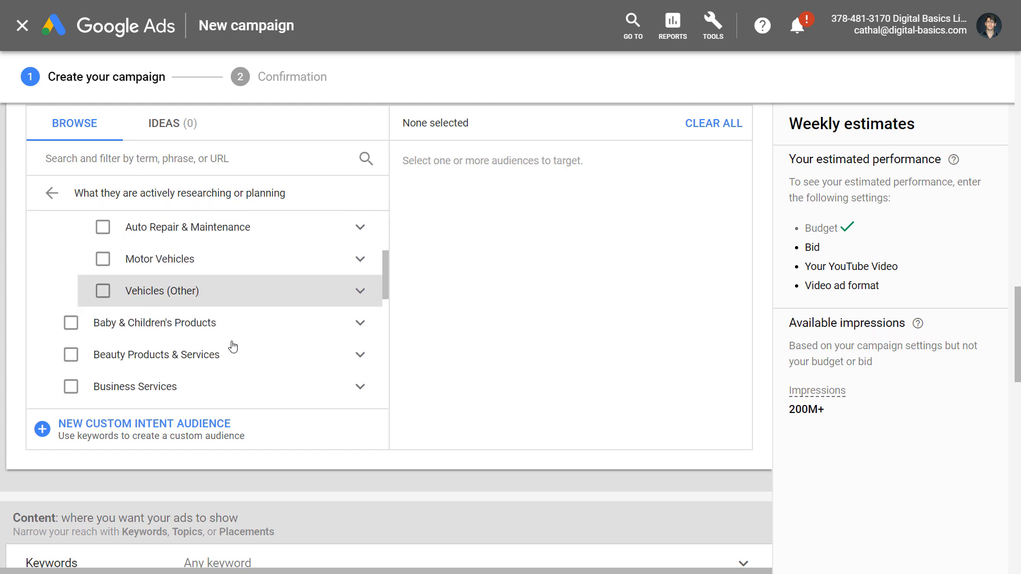
# Target only the Alfa Romeo audience under Motor Vehicles by Brand, leaving Motor Vehicles unticked.
pyautogui.click(103, 260)
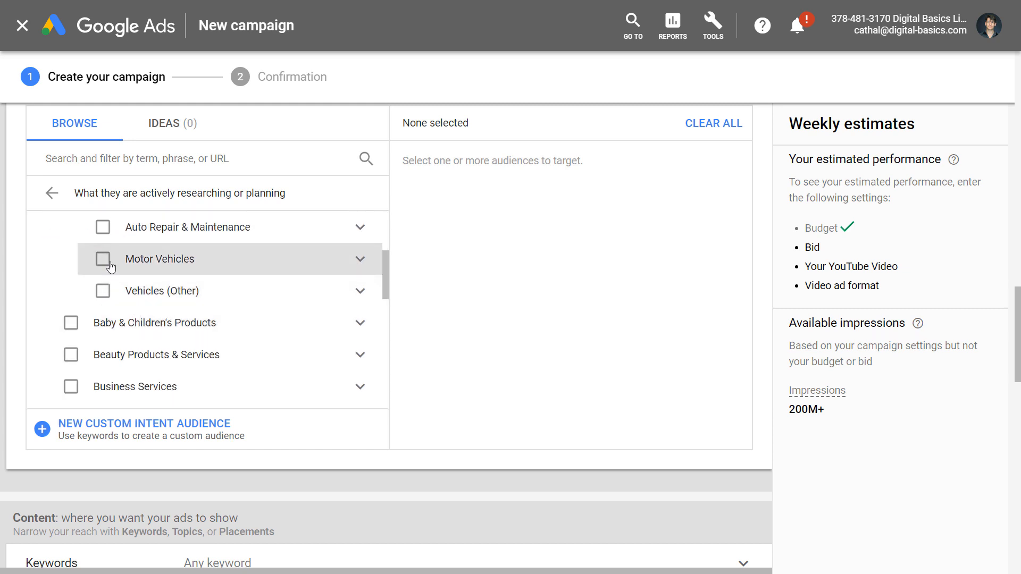
pyautogui.click(360, 261)
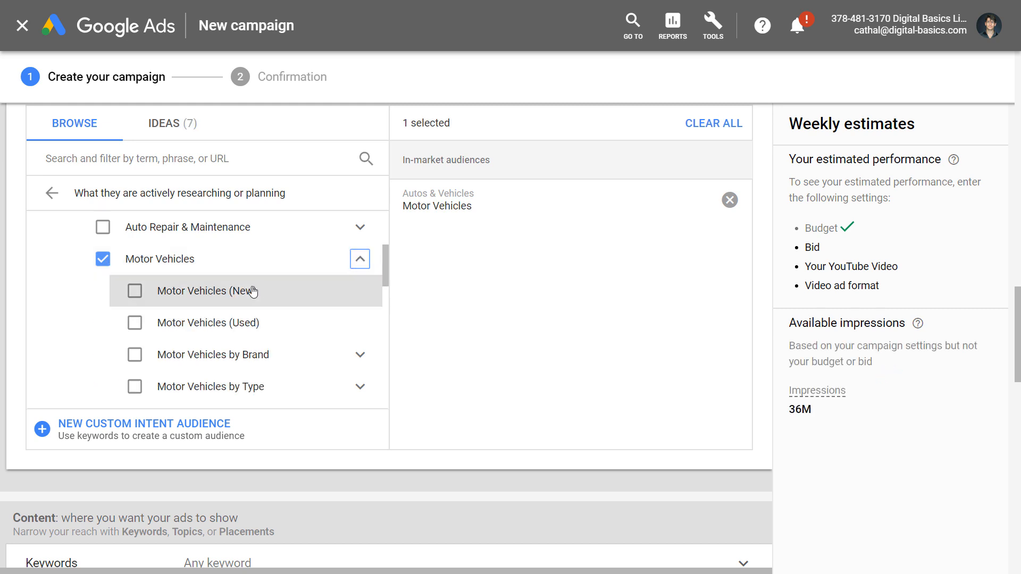
pyautogui.click(102, 261)
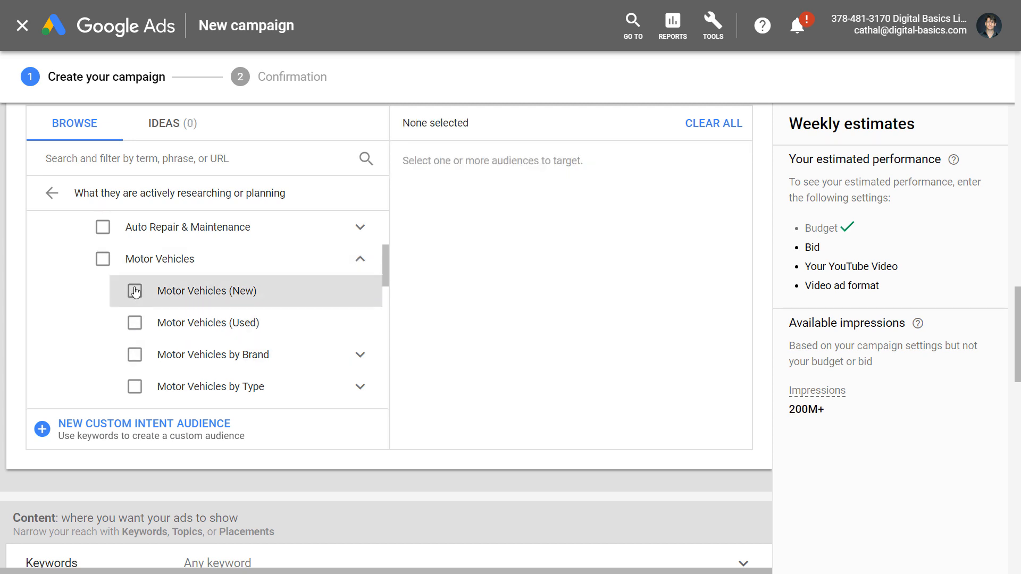
pyautogui.click(364, 359)
pyautogui.scroll(-3, 359, 327)
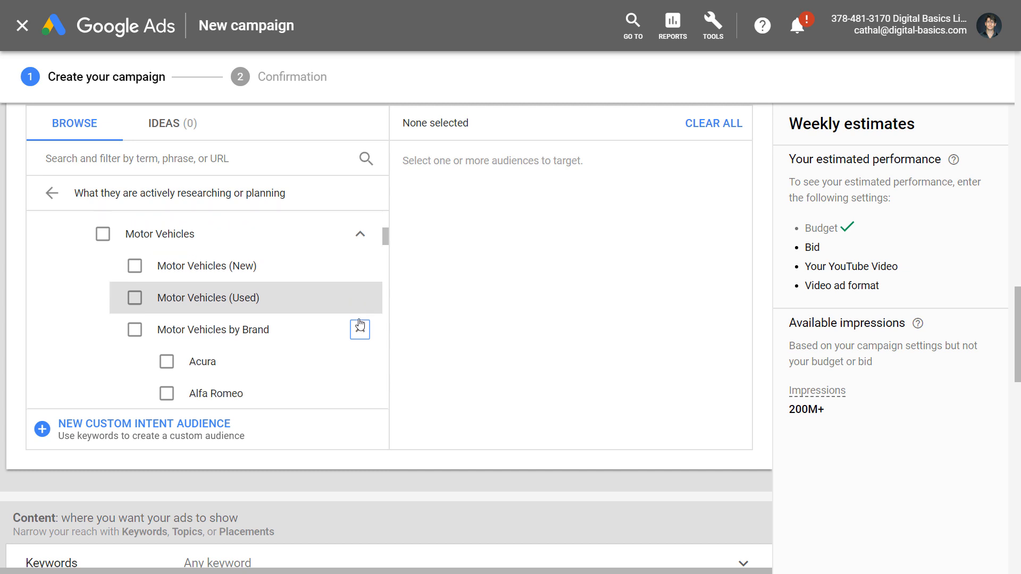
pyautogui.scroll(-2, 357, 319)
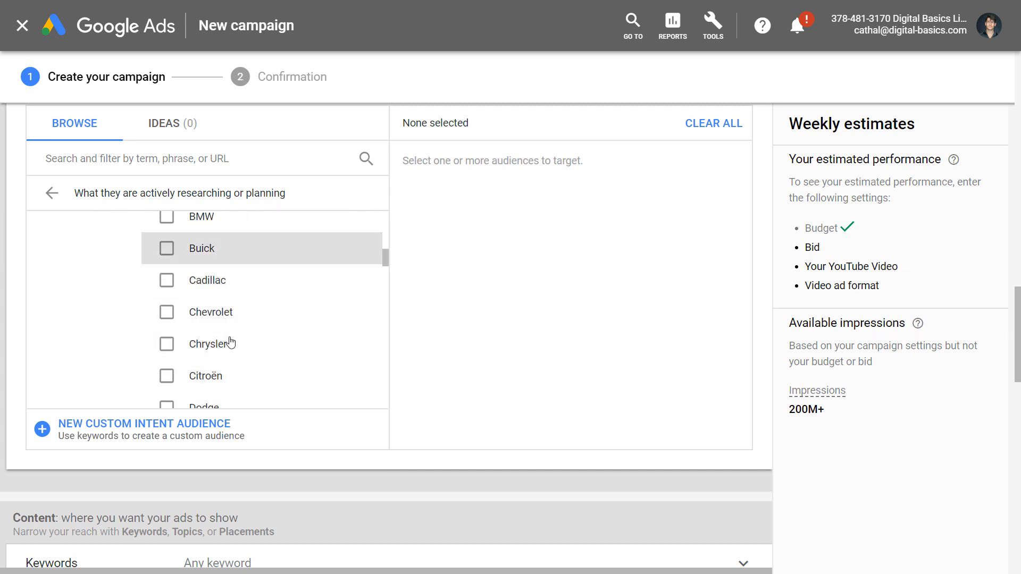
pyautogui.scroll(3, 239, 339)
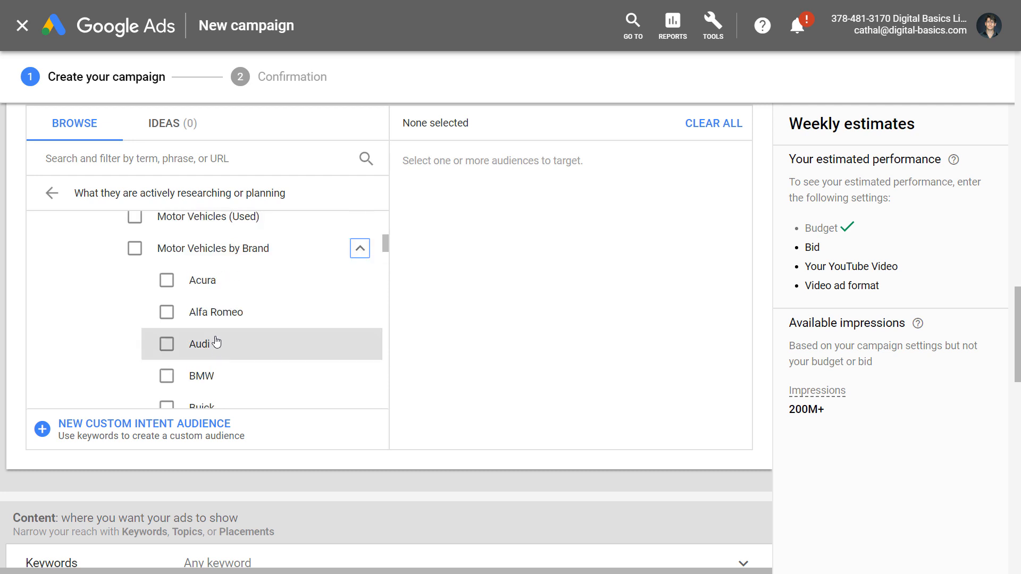
pyautogui.click(167, 313)
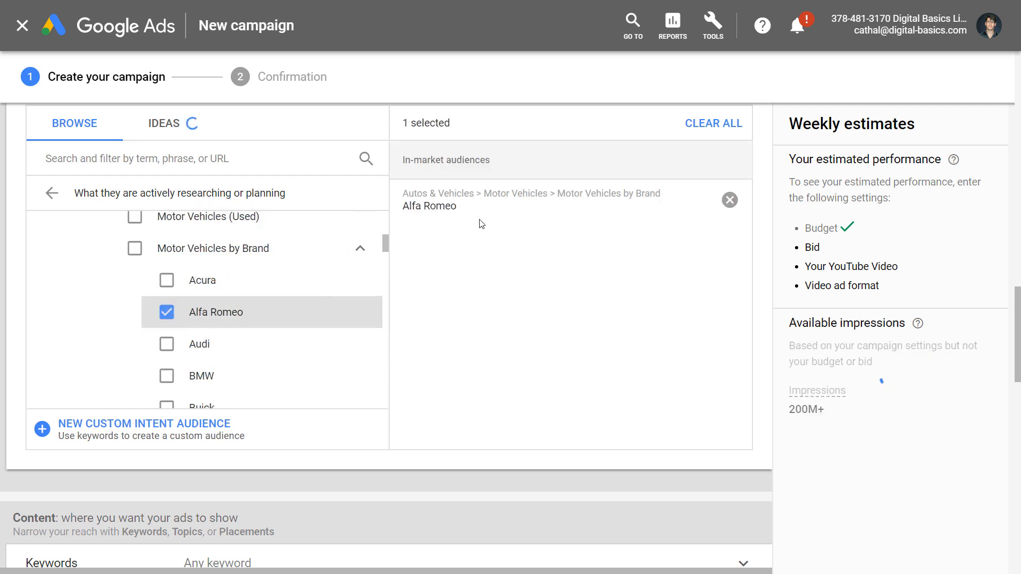
pyautogui.moveTo(473, 218); pyautogui.dragTo(403, 220)
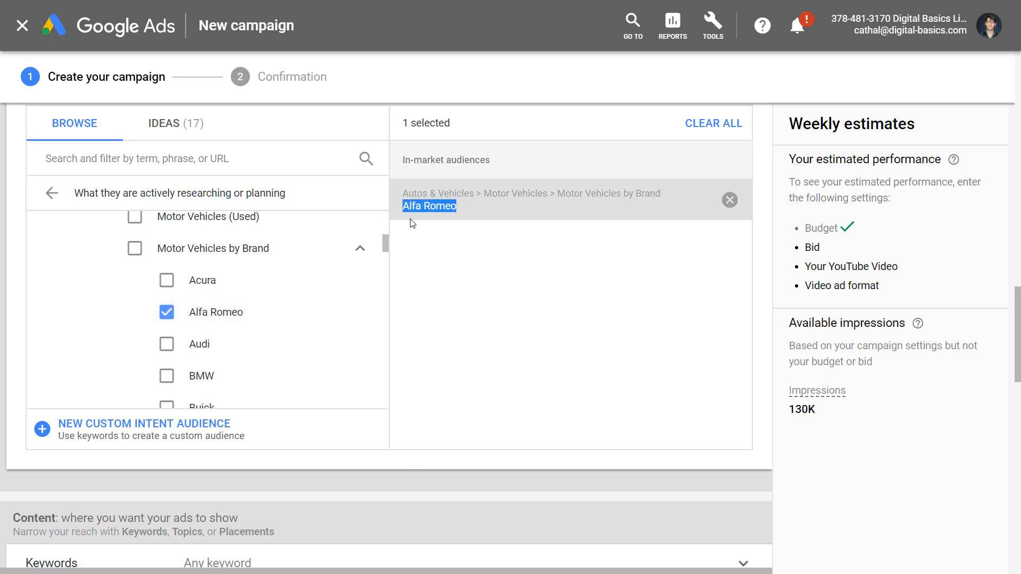
pyautogui.scroll(8, 412, 223)
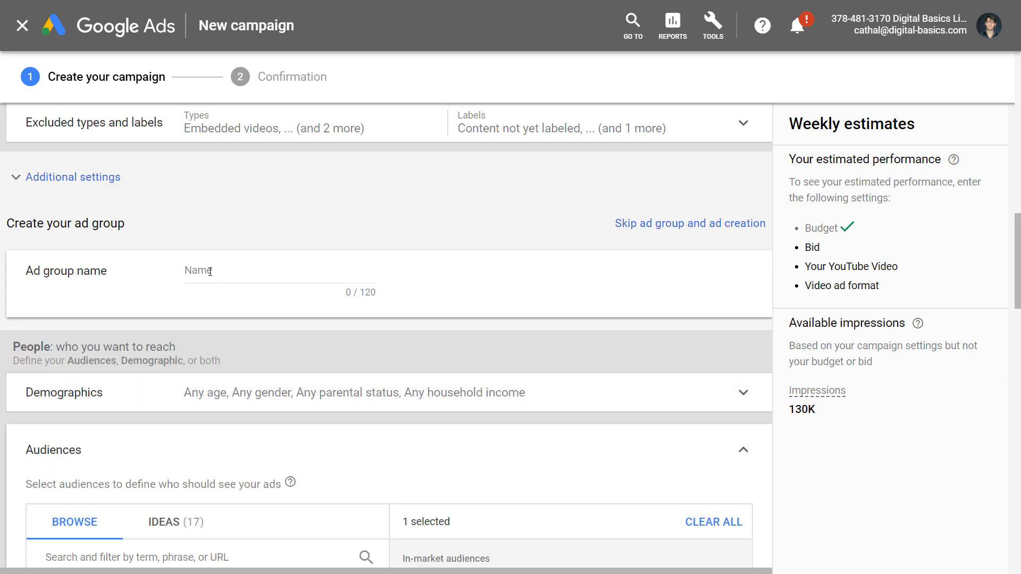
# Enter 'Alfa Romeo - Audience In Market' as the ad group name.
pyautogui.click(210, 271)
pyautogui.write('Alfa Romeo')
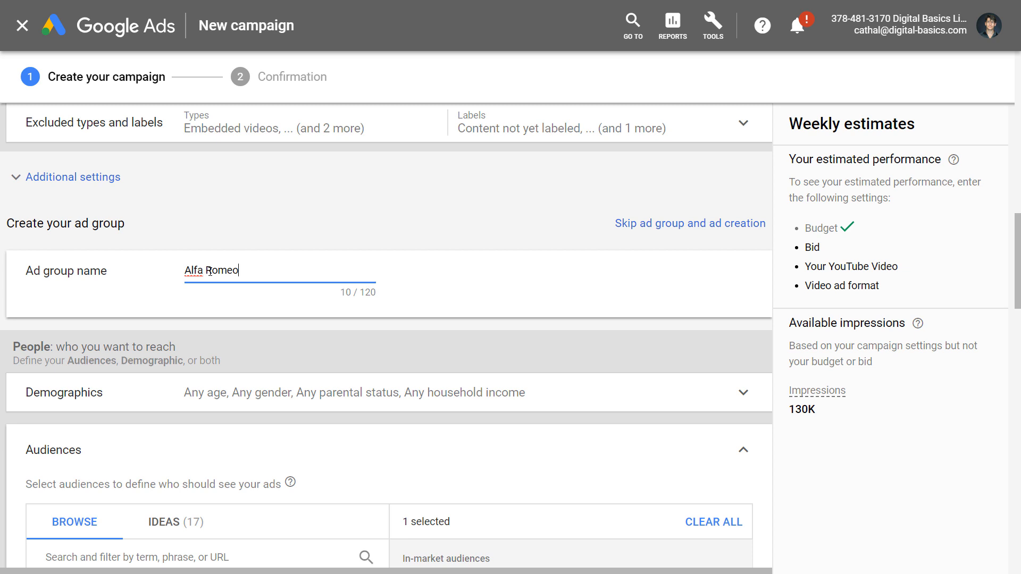
pyautogui.write(' - Audience In Market')
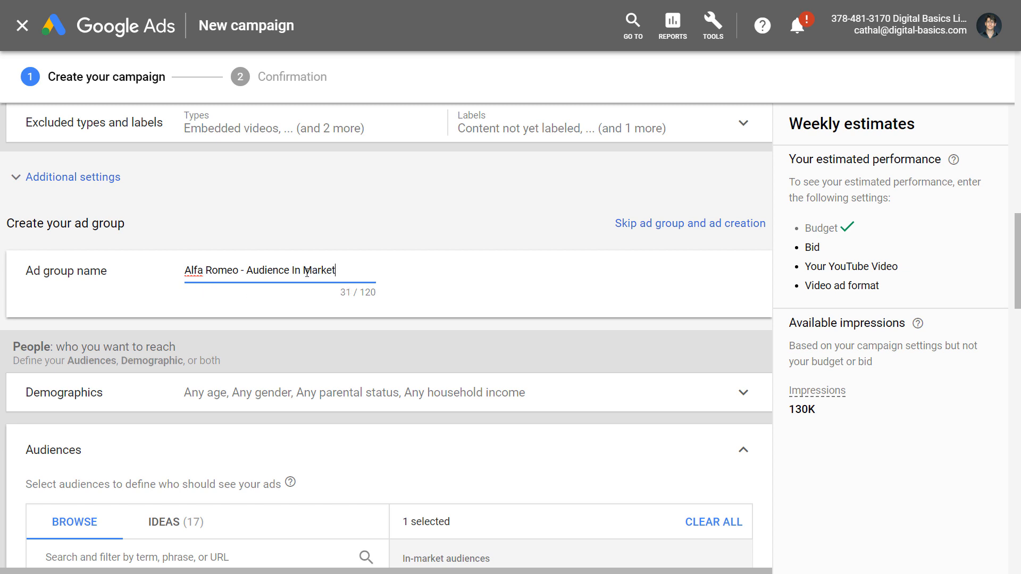
pyautogui.scroll(-6, 253, 335)
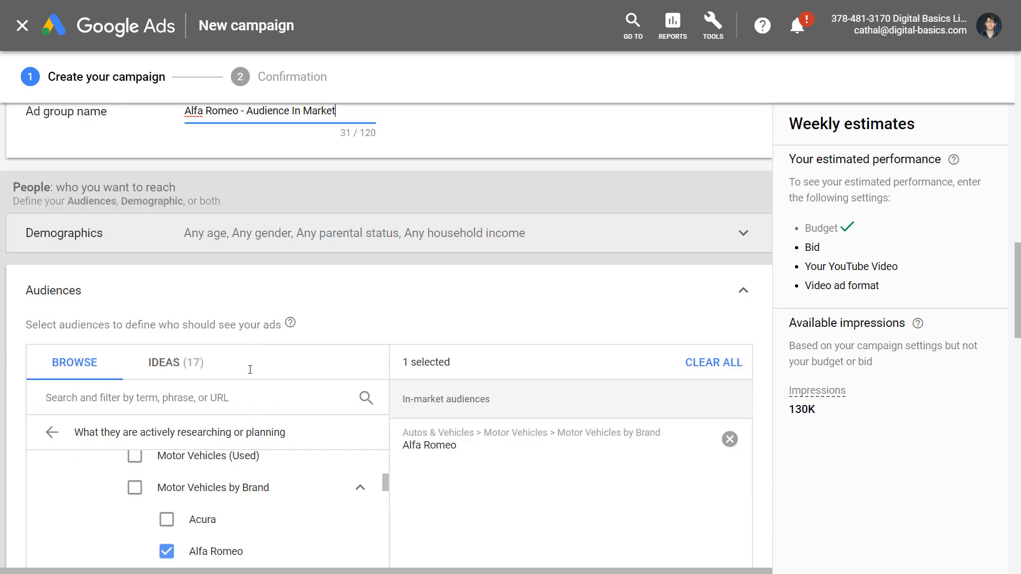
pyautogui.scroll(-2, 250, 383)
pyautogui.scroll(2, 210, 352)
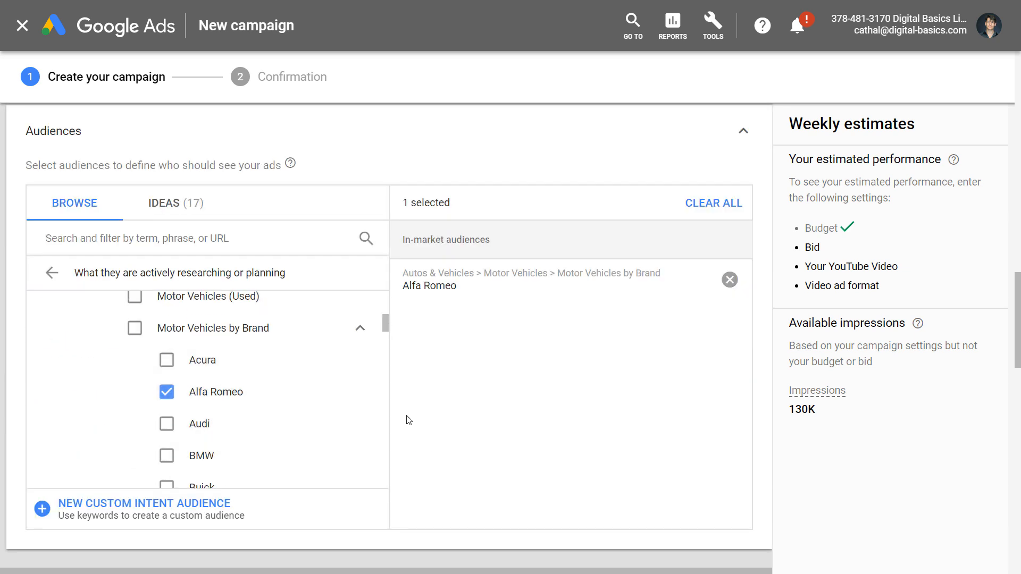
pyautogui.scroll(-7, 386, 457)
pyautogui.scroll(-2, 161, 404)
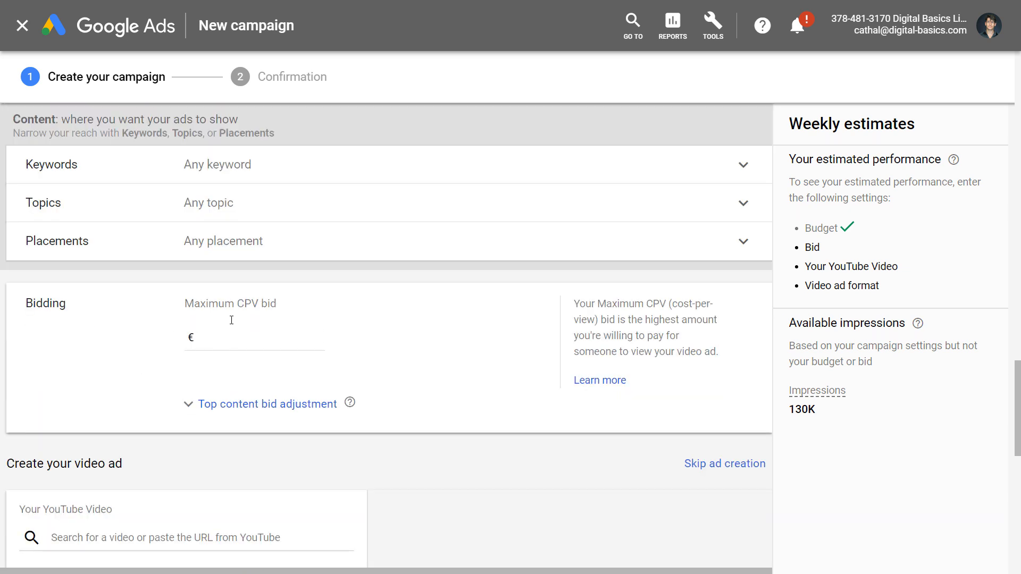
# Enter a maximum CPV bid of €0.25 for the ad group.
pyautogui.click(226, 341)
pyautogui.write('0.25')
pyautogui.scroll(-3, 130, 391)
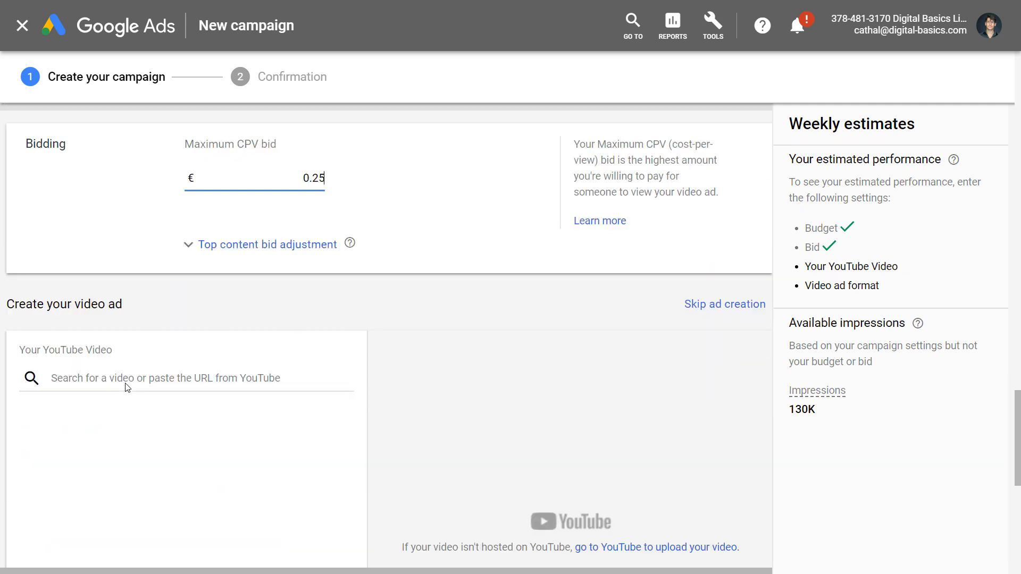
pyautogui.scroll(-5, 104, 374)
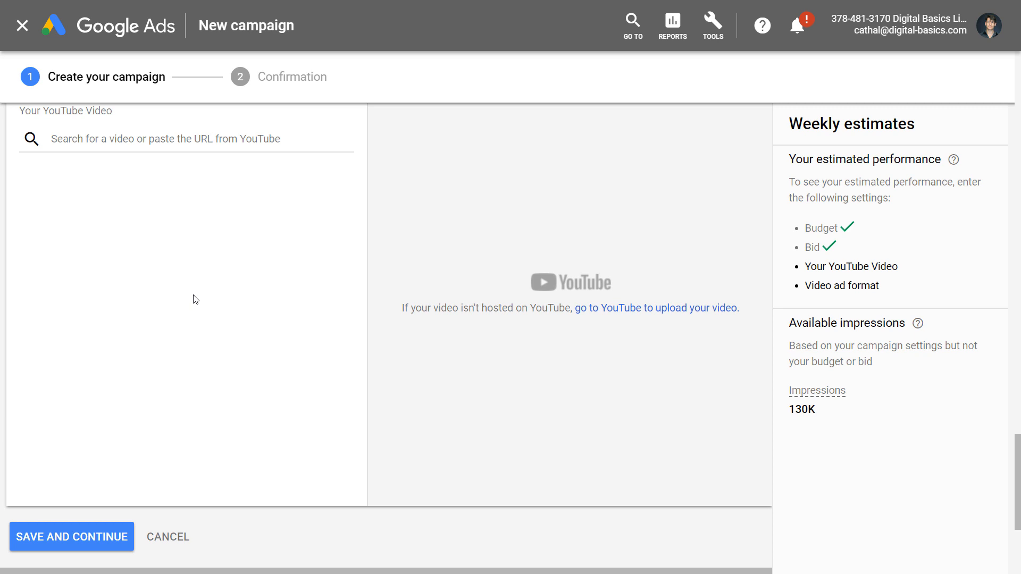
pyautogui.scroll(3, 202, 348)
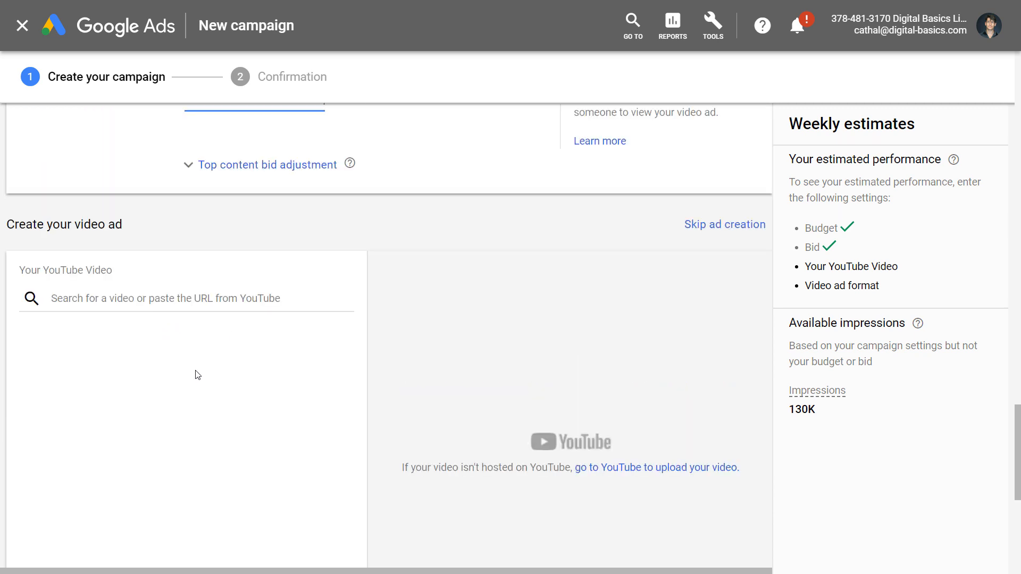
pyautogui.scroll(-3, 186, 353)
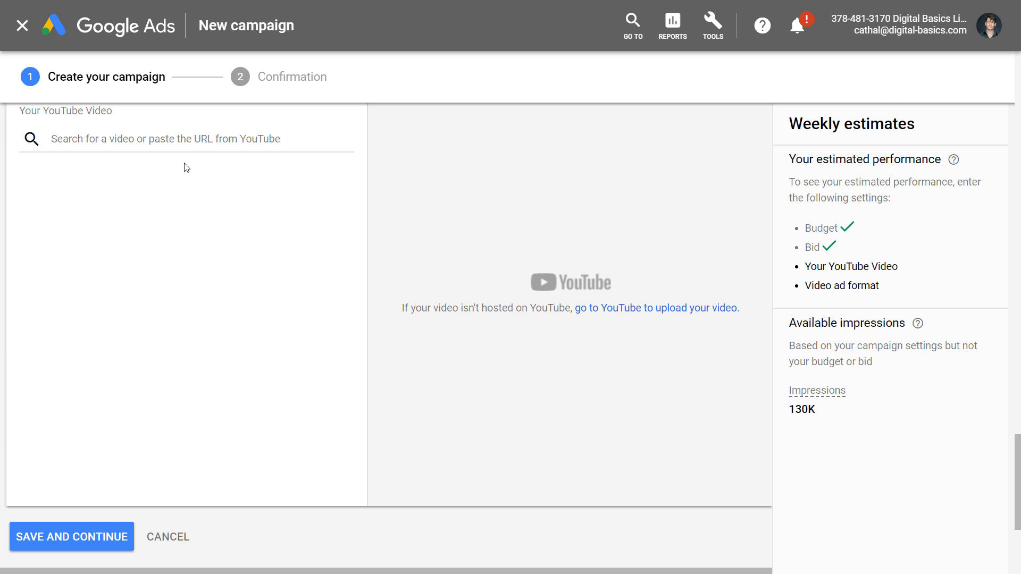
pyautogui.scroll(3, 269, 287)
pyautogui.scroll(18, 242, 234)
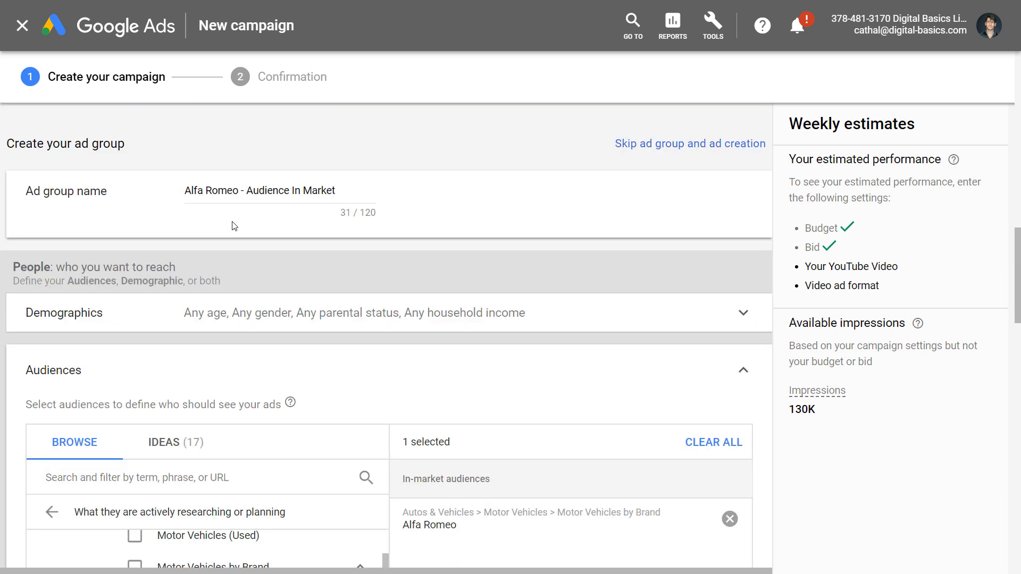
pyautogui.scroll(-15, 239, 260)
pyautogui.scroll(-2, 240, 261)
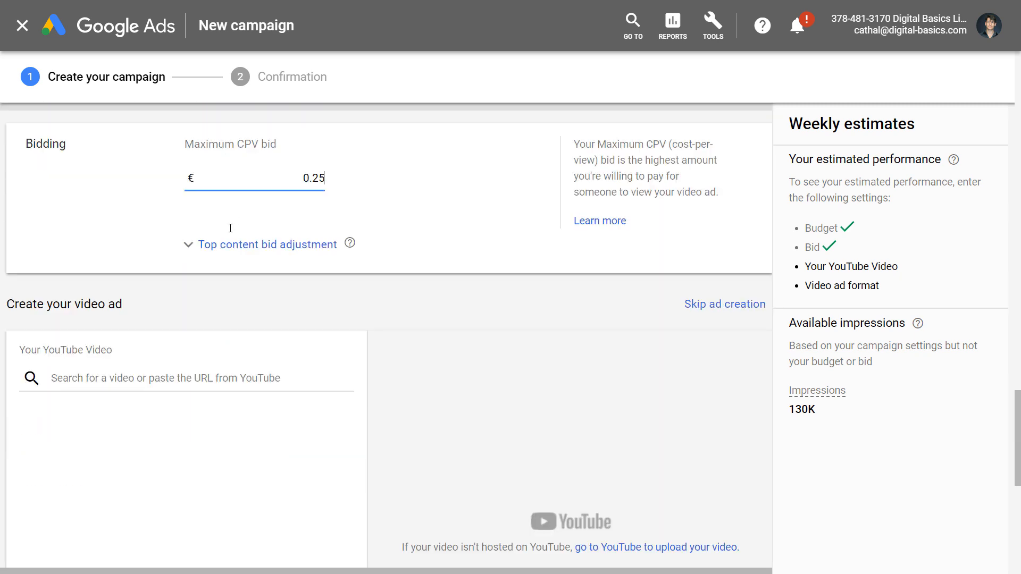
pyautogui.scroll(2, 228, 229)
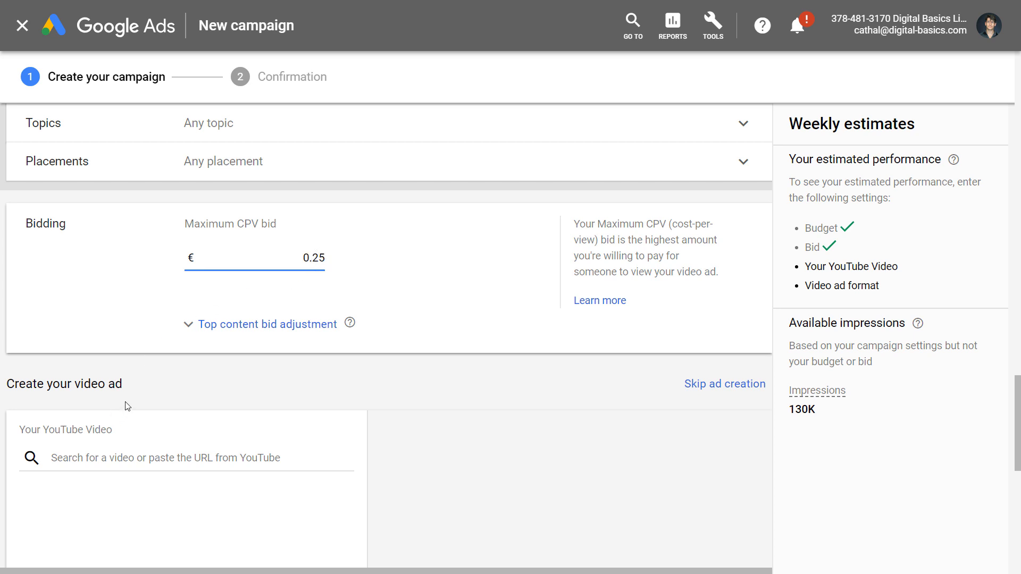
pyautogui.scroll(-2, 120, 307)
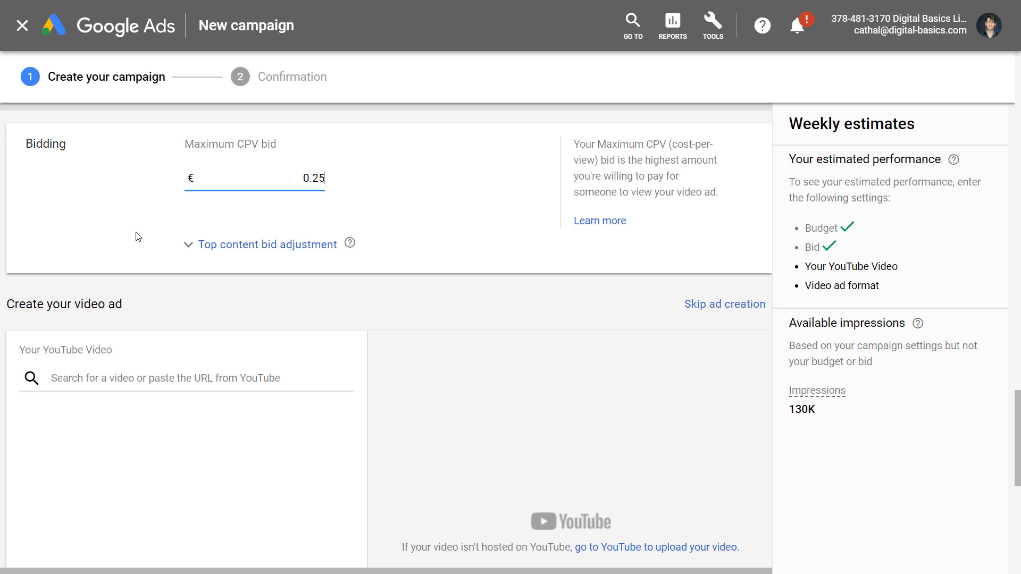